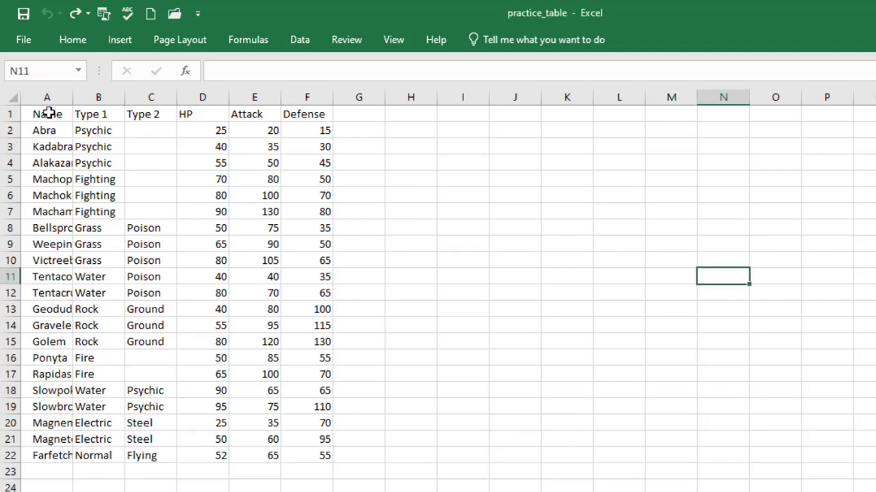
Convert the Pokémon range A1:F22 into a table with headers via Insert > Table
{"action": "left_click", "coordinate": [49, 114]}
{"action": "left_click_drag", "start_coordinate": [49, 114], "coordinate": [318, 451]}
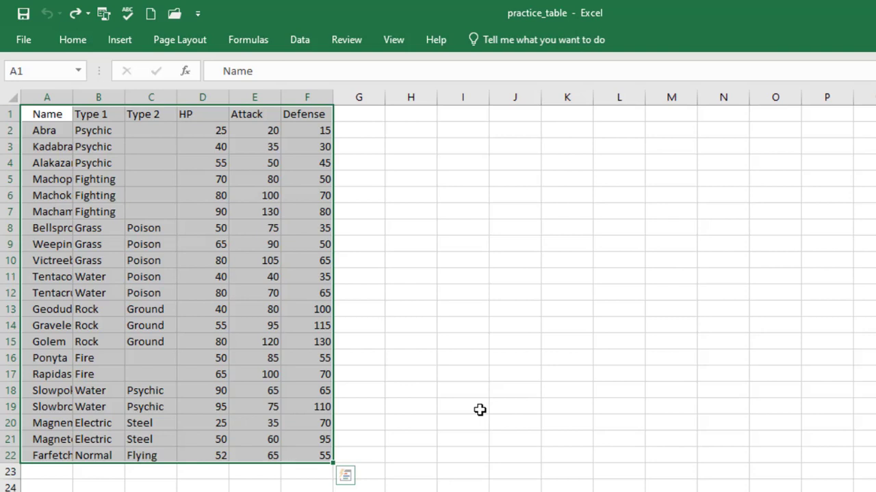
{"action": "left_click", "coordinate": [120, 41]}
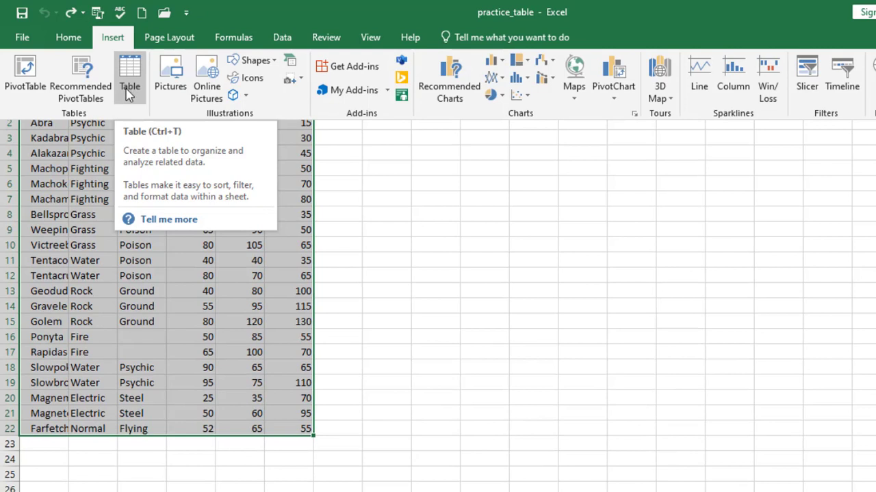
{"action": "left_click", "coordinate": [128, 93]}
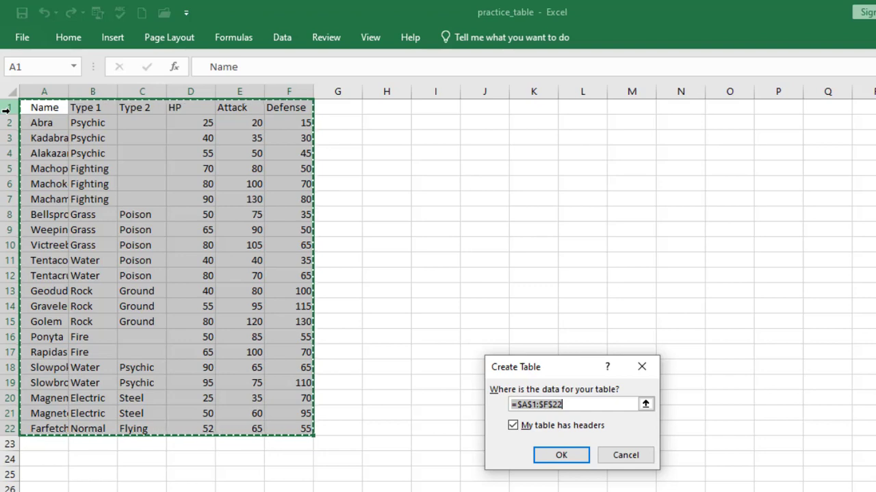
{"action": "left_click", "coordinate": [561, 456]}
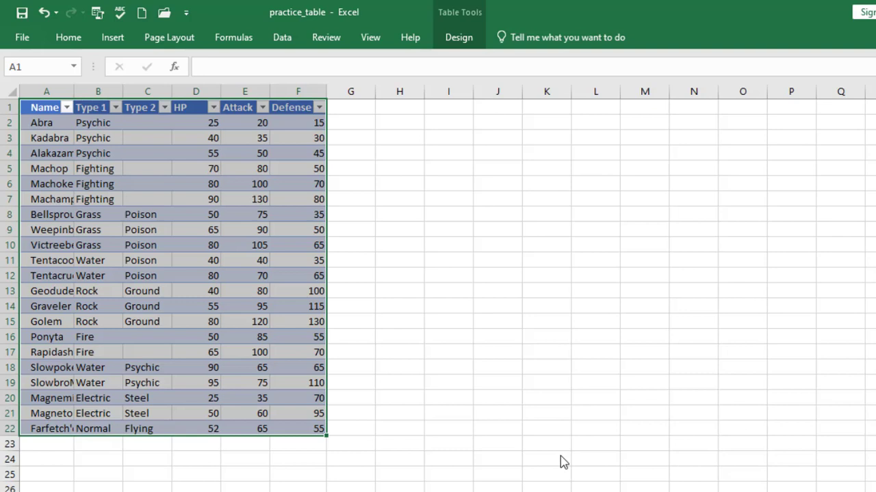
{"action": "left_click", "coordinate": [44, 13]}
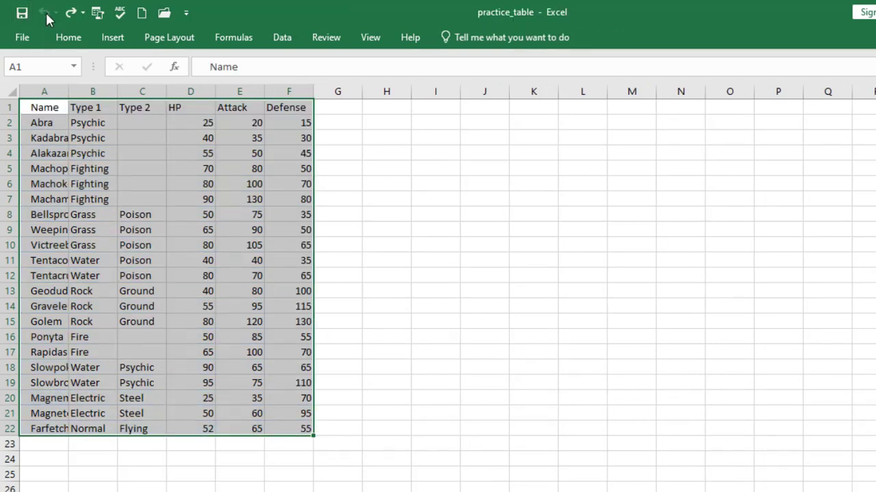
{"action": "left_click", "coordinate": [433, 233]}
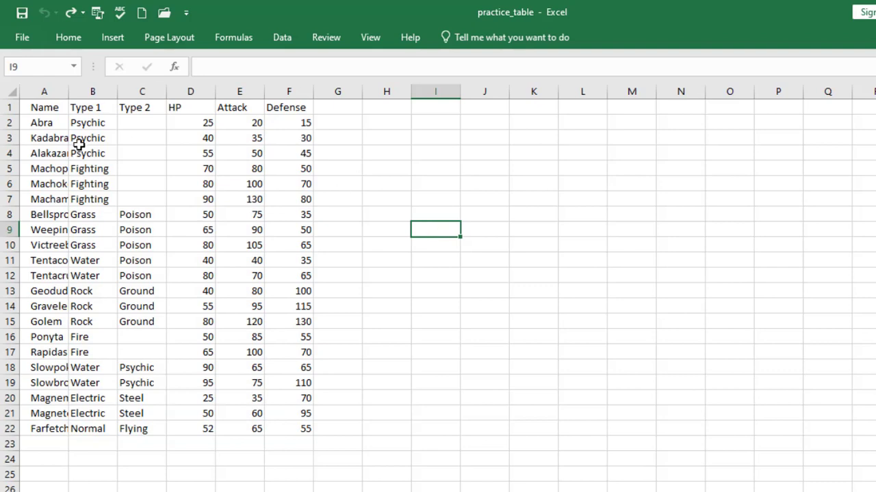
{"action": "left_click", "coordinate": [38, 107]}
{"action": "left_click_drag", "start_coordinate": [136, 161], "coordinate": [272, 428]}
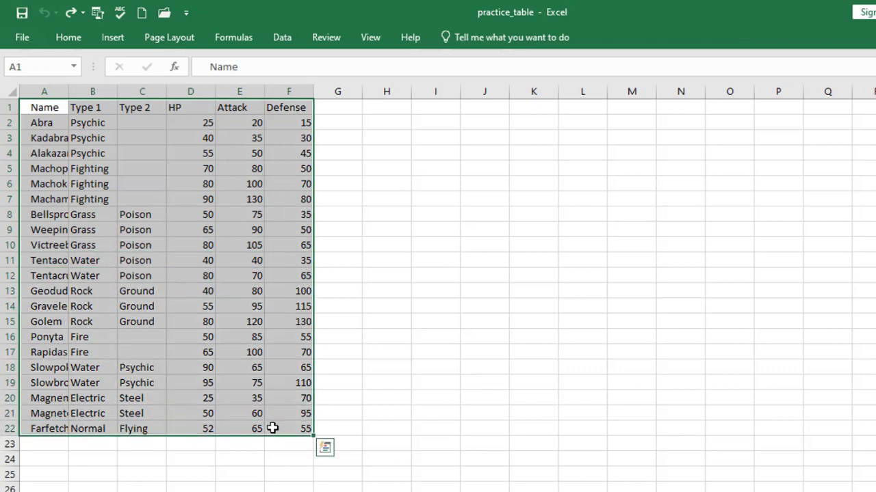
{"action": "key", "text": "ctrl+t"}
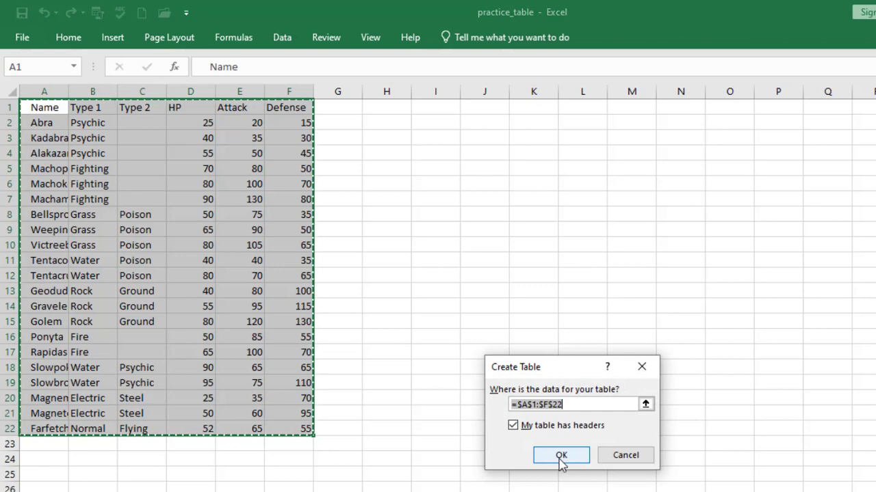
{"action": "left_click", "coordinate": [561, 456]}
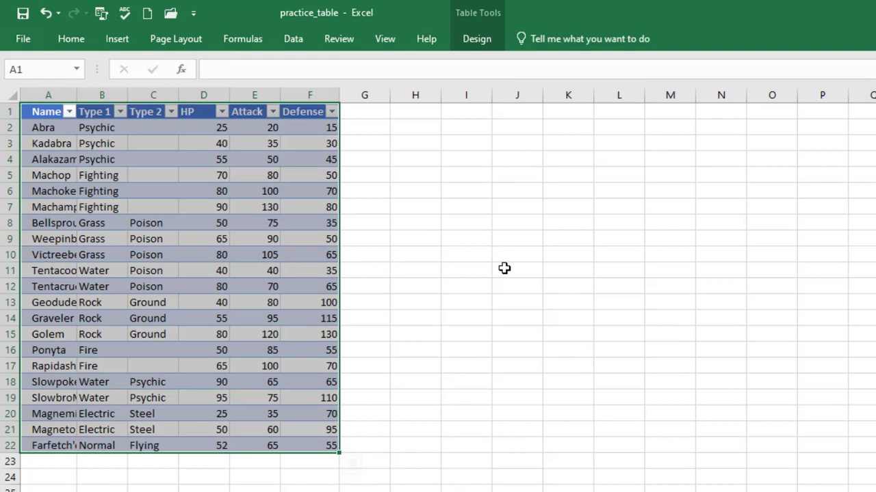
Replace the default table name Table6 with a new custom name in the Table Name box
{"action": "left_click", "coordinate": [482, 42]}
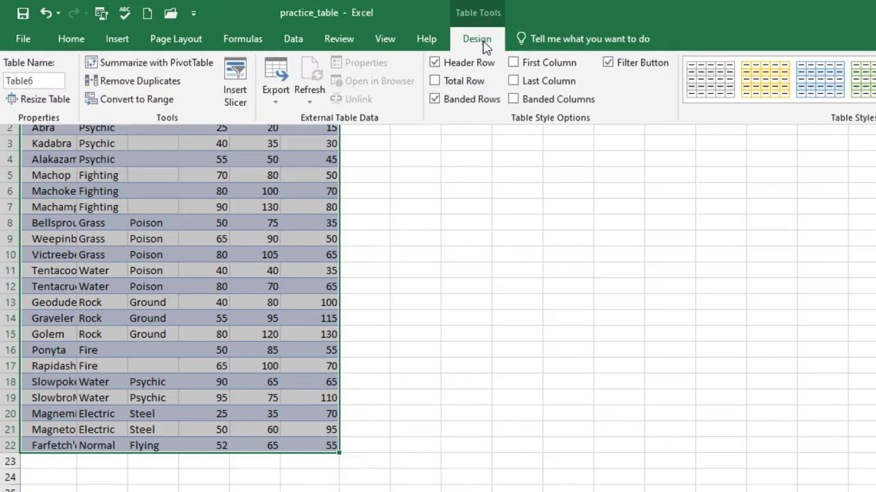
{"action": "left_click", "coordinate": [47, 82]}
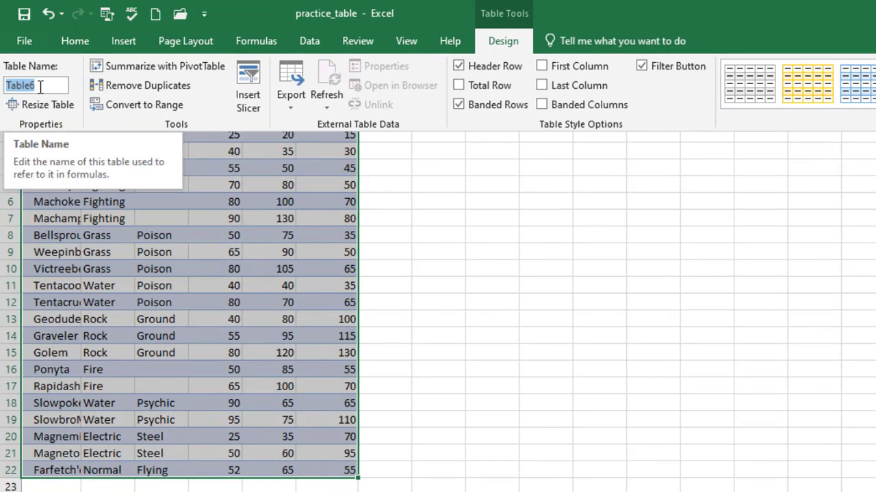
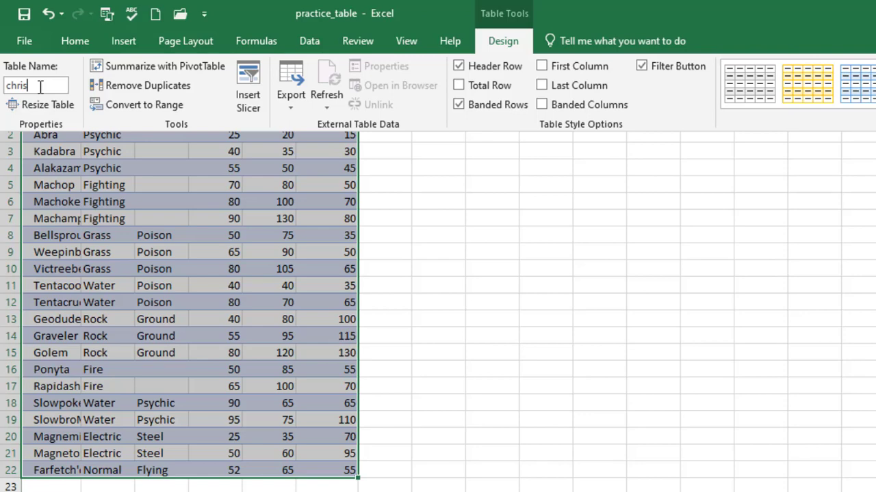
{"action": "left_click", "coordinate": [527, 244]}
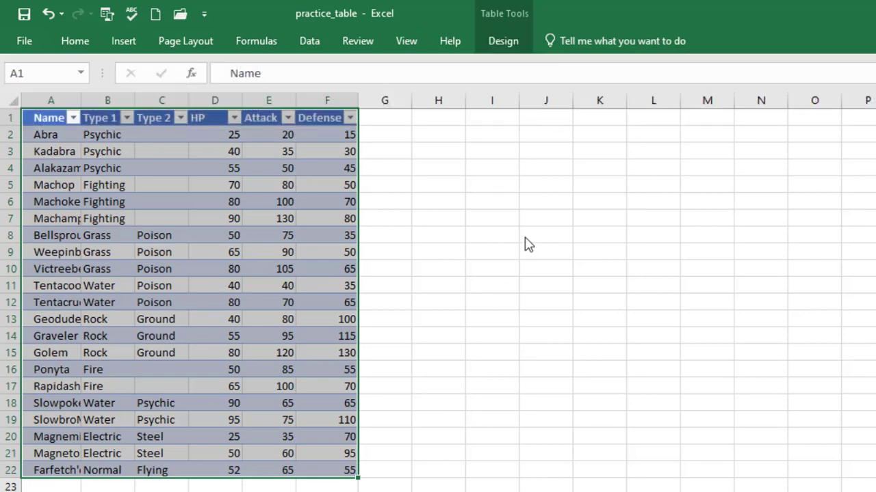
Bring up the Table Design options to choose a lighter blue banded style
{"action": "left_click", "coordinate": [508, 46]}
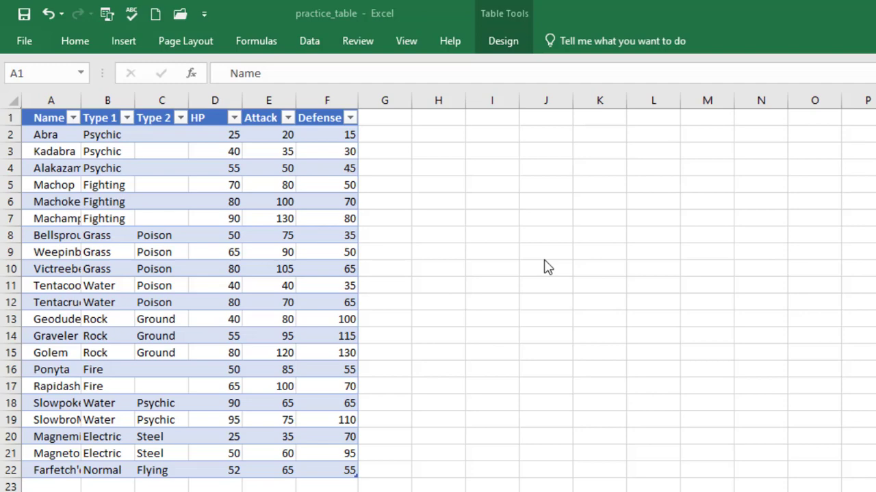
Enter the heading 'Resizing a table' in cell J3
{"action": "left_click", "coordinate": [547, 267]}
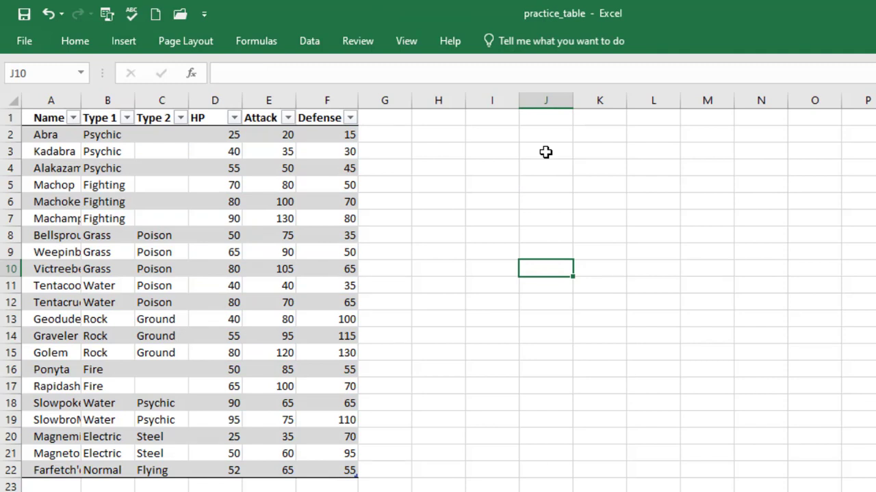
{"action": "left_click", "coordinate": [545, 151]}
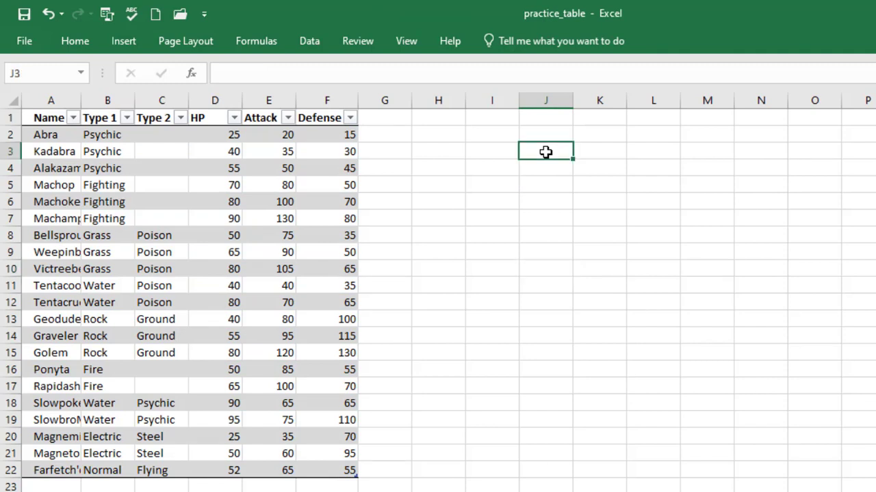
{"action": "type", "text": "Resi"}
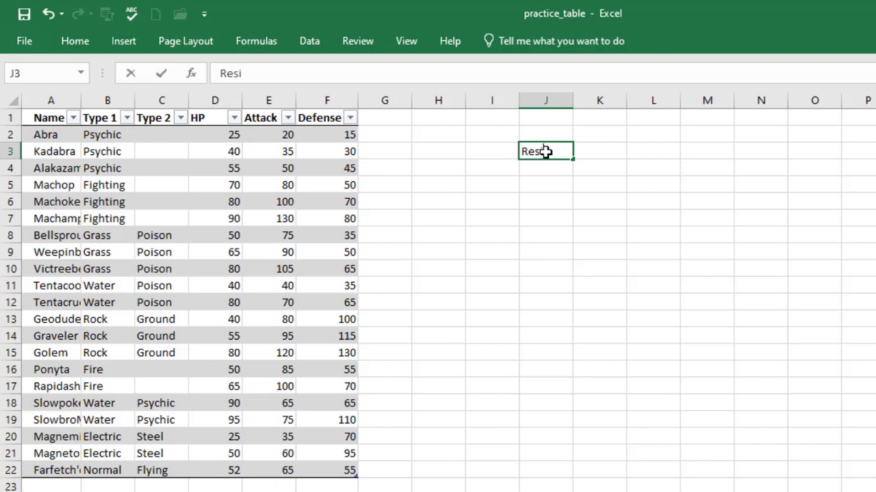
{"action": "type", "text": "zing a table"}
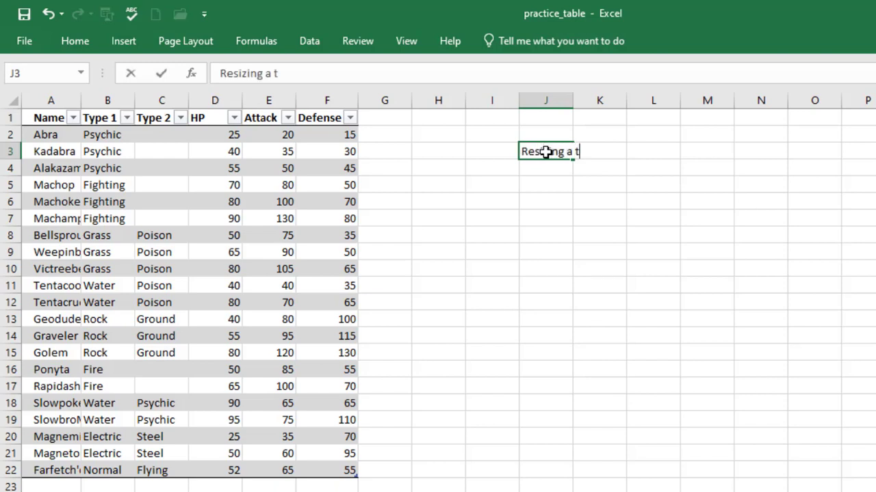
{"action": "key", "text": "Return"}
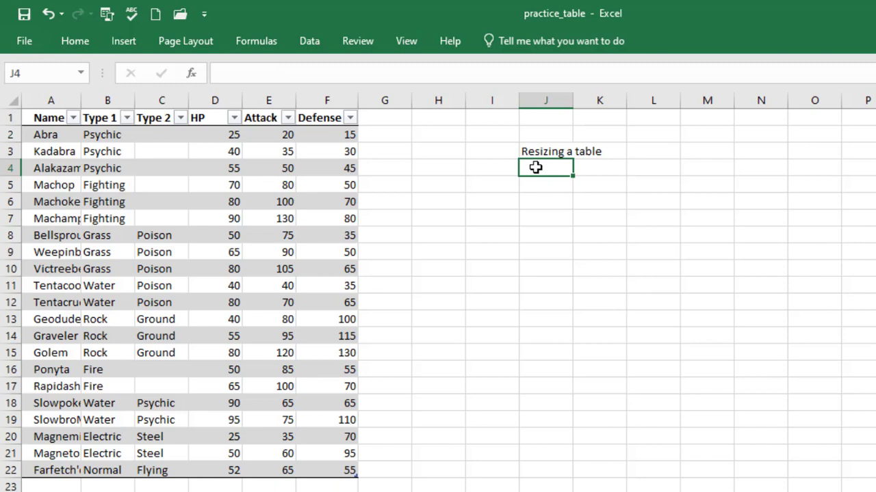
List '1. resize table command', '2. drag to resize', '3. adding headers' in J4:J6
{"action": "type", "text": "1. resiz"}
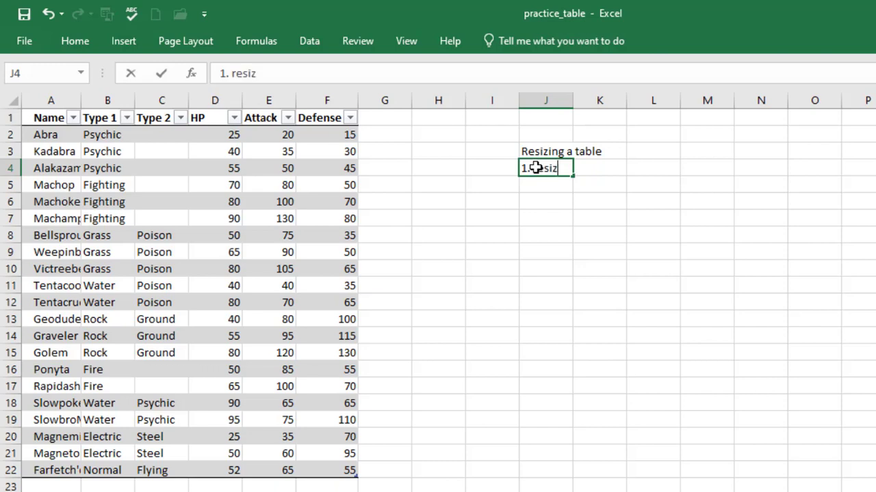
{"action": "type", "text": "e table command"}
{"action": "key", "text": "Return"}
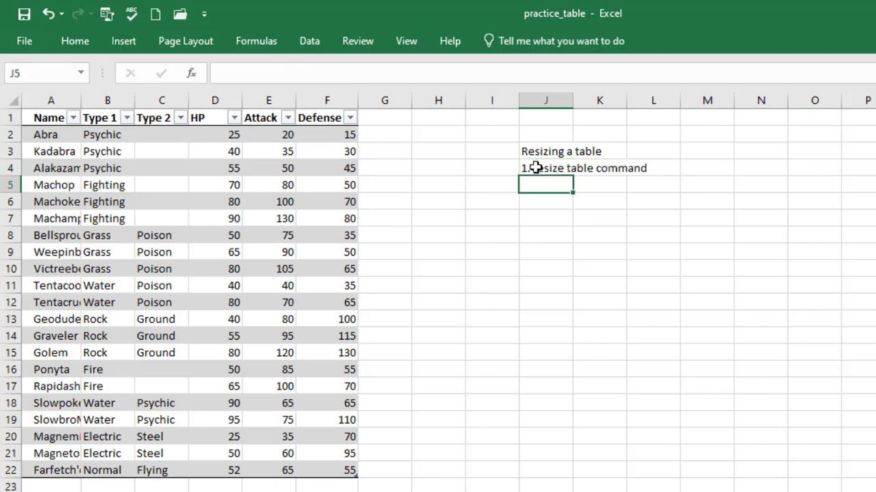
{"action": "type", "text": "2. "}
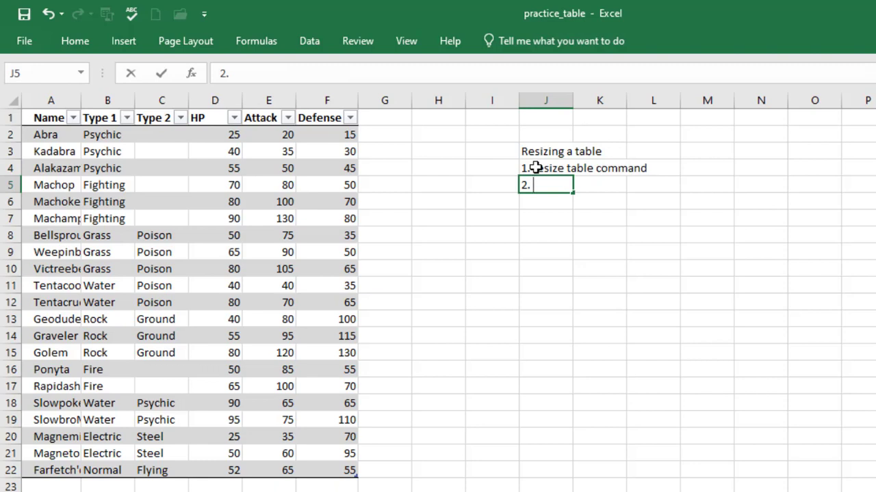
{"action": "type", "text": "drag to resize"}
{"action": "key", "text": "Return"}
{"action": "type", "text": "3."}
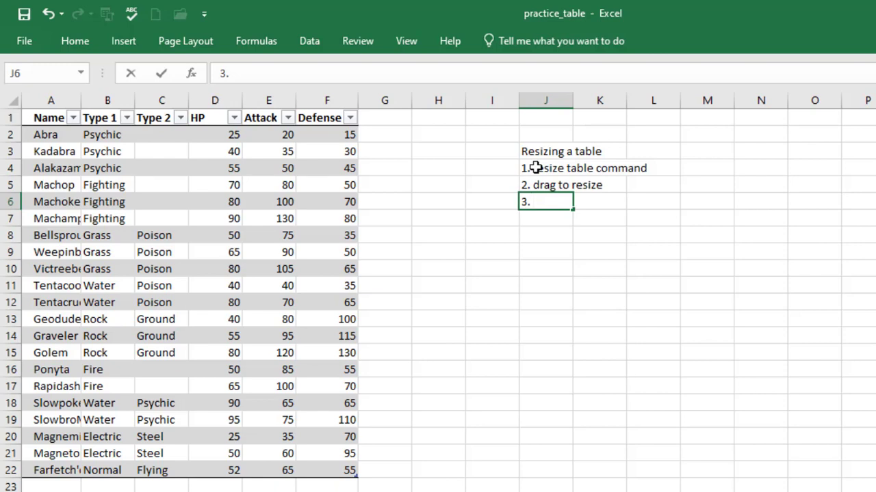
{"action": "type", "text": " adding headers"}
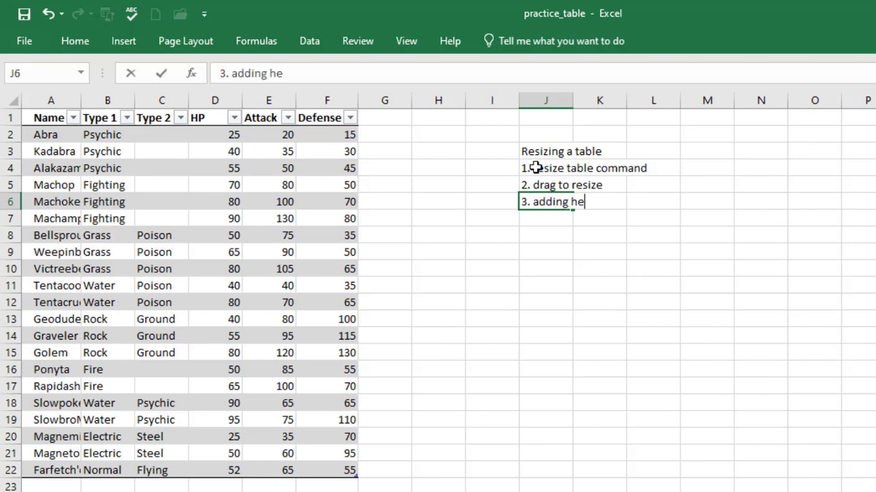
{"action": "left_click", "coordinate": [579, 289]}
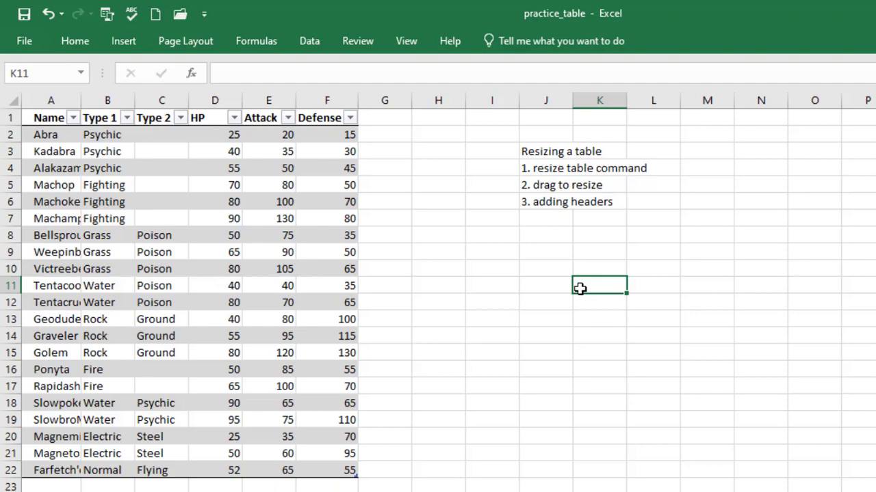
Select the entire Pokémon table A1:F22
{"action": "left_click_drag", "start_coordinate": [50, 118], "coordinate": [329, 473]}
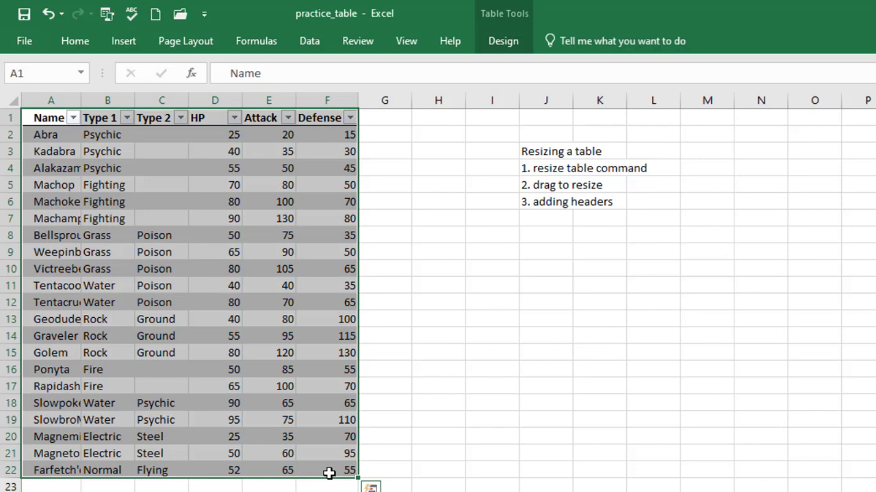
{"action": "left_click", "coordinate": [441, 490]}
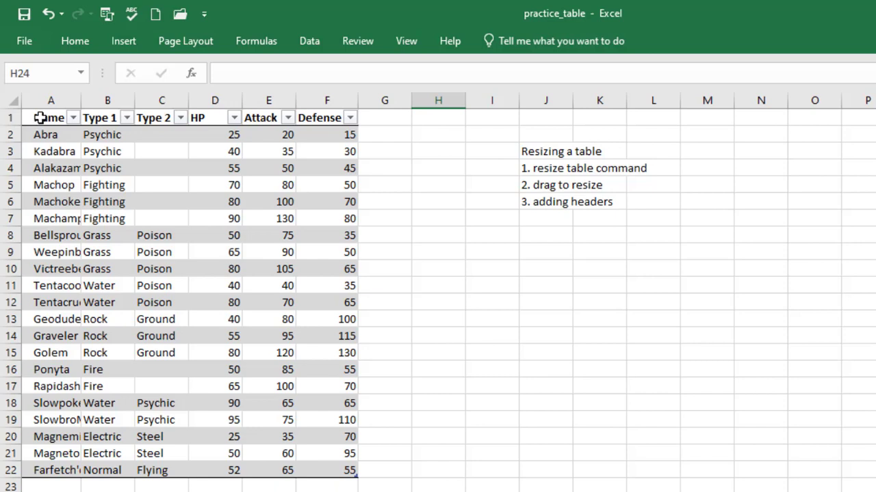
{"action": "left_click_drag", "start_coordinate": [39, 114], "coordinate": [335, 373]}
{"action": "left_click_drag", "start_coordinate": [315, 428], "coordinate": [316, 471]}
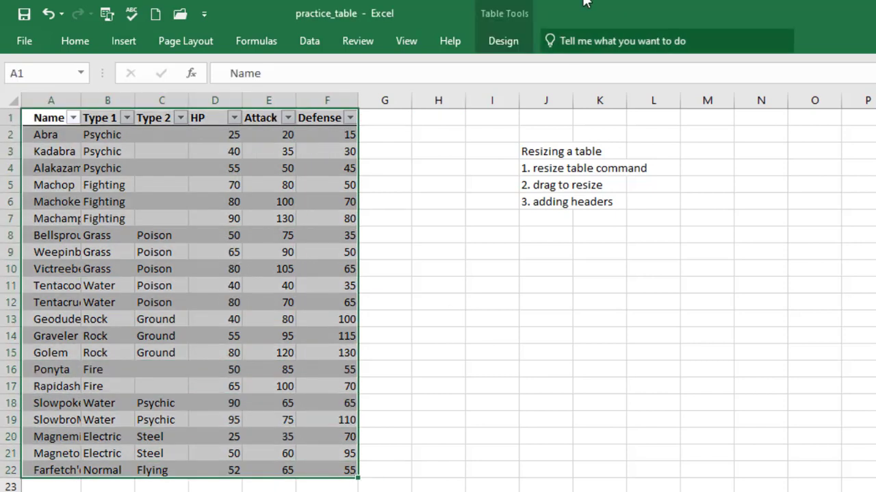
Enter A1:D5 as the new table range in the Resize Table dialog
{"action": "left_click", "coordinate": [510, 43]}
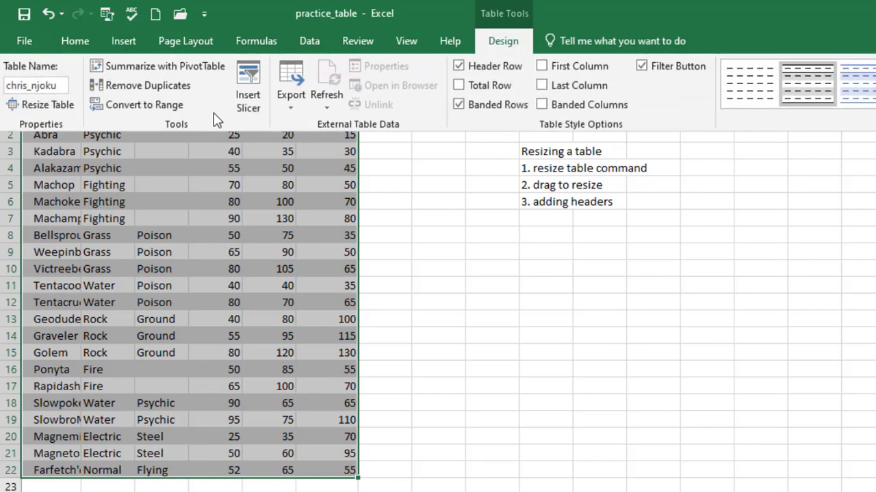
{"action": "left_click", "coordinate": [48, 105]}
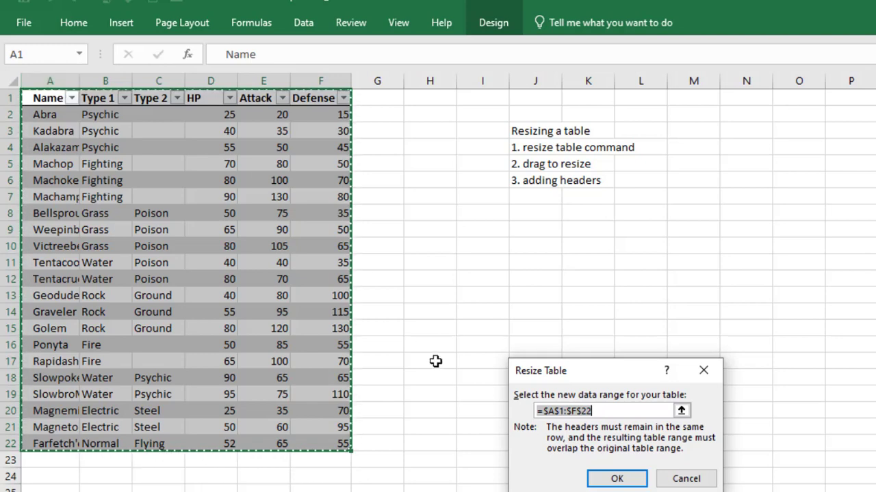
{"action": "double_click", "coordinate": [545, 411]}
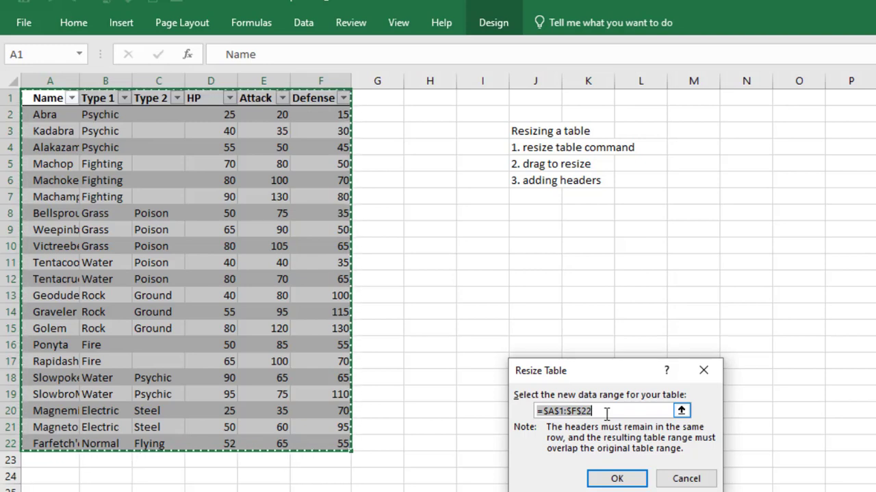
{"action": "key", "text": "BackSpace"}
{"action": "type", "text": "A1:"}
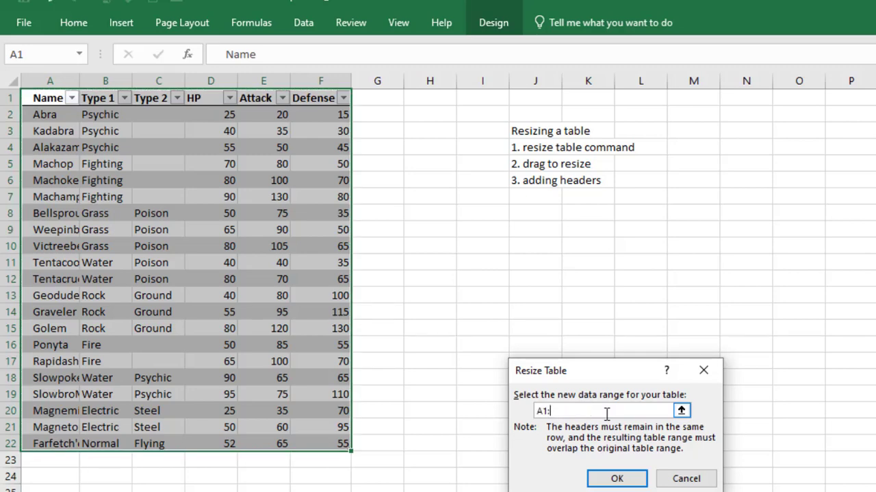
{"action": "type", "text": "d5"}
{"action": "key", "text": "BackSpace"}
{"action": "key", "text": "BackSpace"}
{"action": "type", "text": "D5"}
{"action": "left_click", "coordinate": [611, 481]}
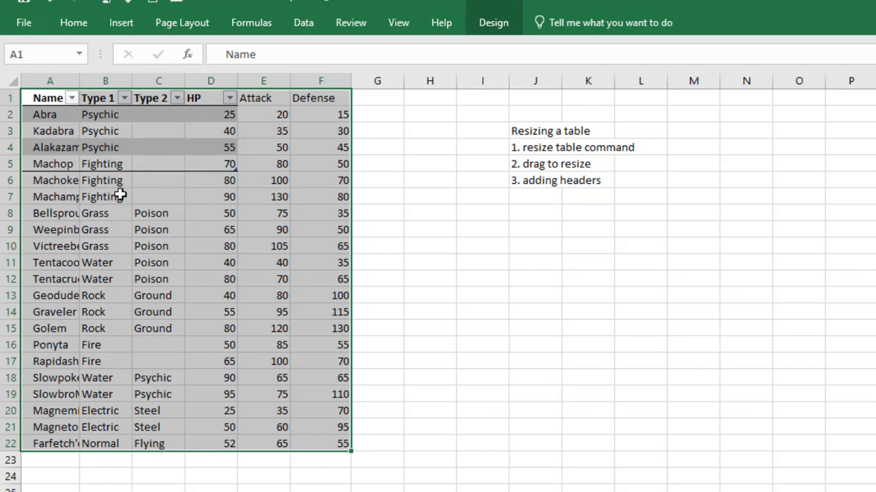
{"action": "left_click", "coordinate": [72, 99]}
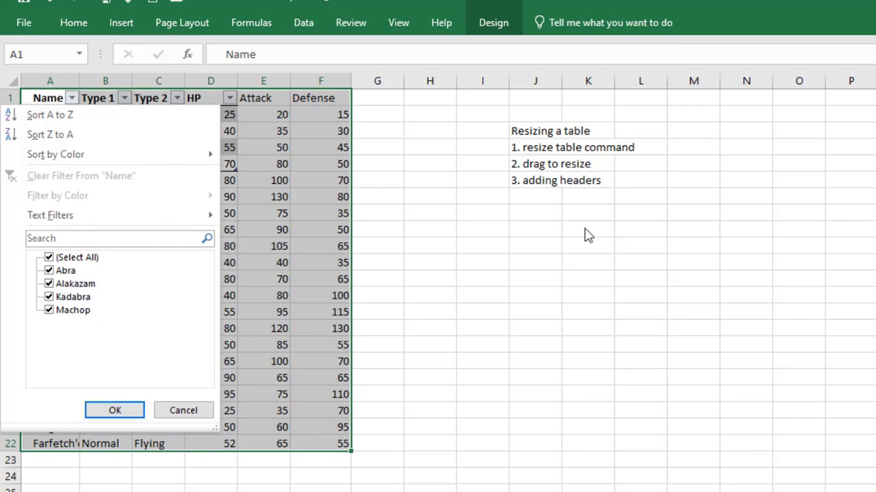
{"action": "left_click", "coordinate": [586, 235]}
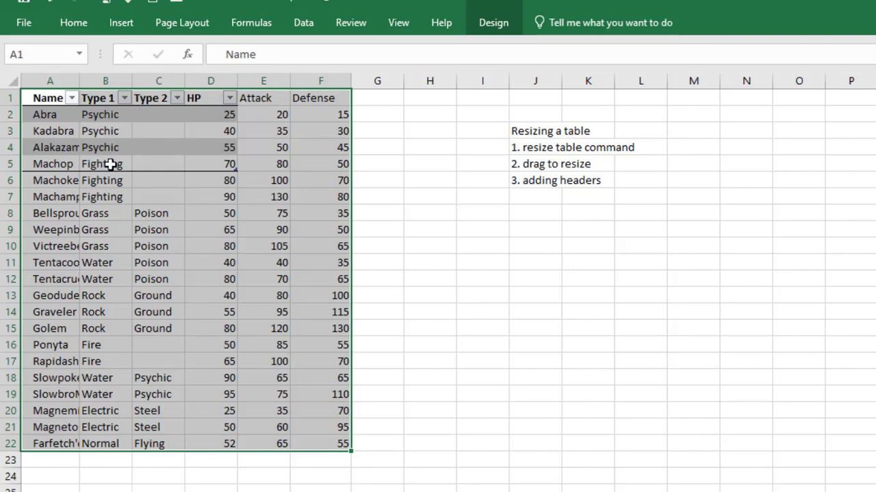
{"action": "left_click", "coordinate": [124, 100]}
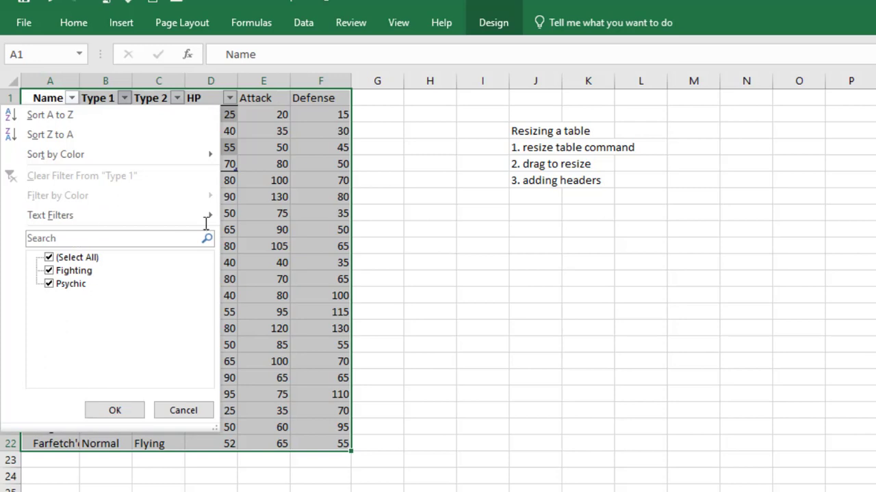
{"action": "left_click", "coordinate": [472, 208]}
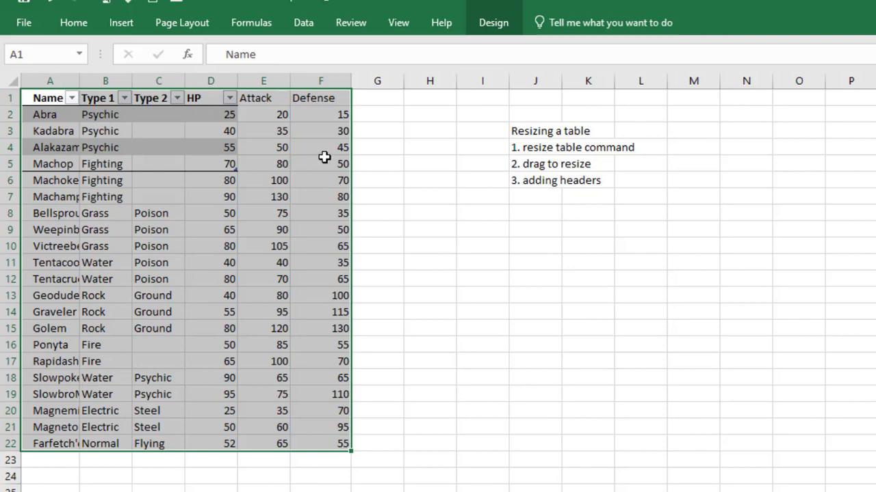
{"action": "left_click", "coordinate": [493, 22]}
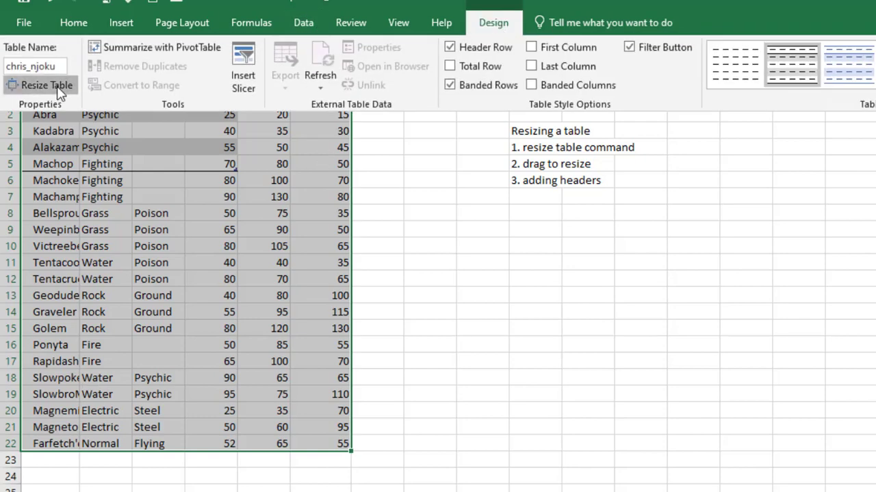
Enter A1:F22 in Resize Table and apply it, dismissing the missing-reference error
{"action": "left_click", "coordinate": [46, 85]}
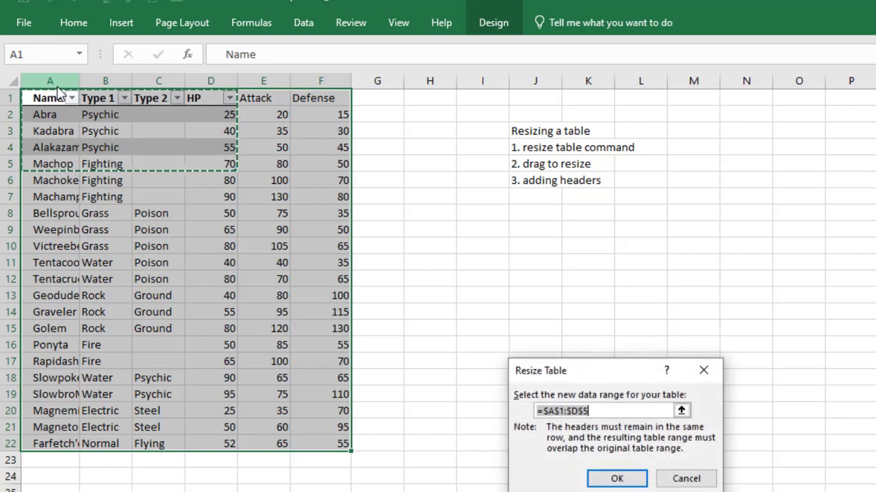
{"action": "left_click", "coordinate": [600, 411]}
{"action": "key", "text": "BackSpace"}
{"action": "key", "text": "BackSpace"}
{"action": "key", "text": "BackSpace"}
{"action": "key", "text": "BackSpace"}
{"action": "key", "text": "BackSpace"}
{"action": "key", "text": "BackSpace"}
{"action": "key", "text": "BackSpace"}
{"action": "key", "text": "BackSpace"}
{"action": "key", "text": "BackSpace"}
{"action": "key", "text": "BackSpace"}
{"action": "type", "text": "A1:"}
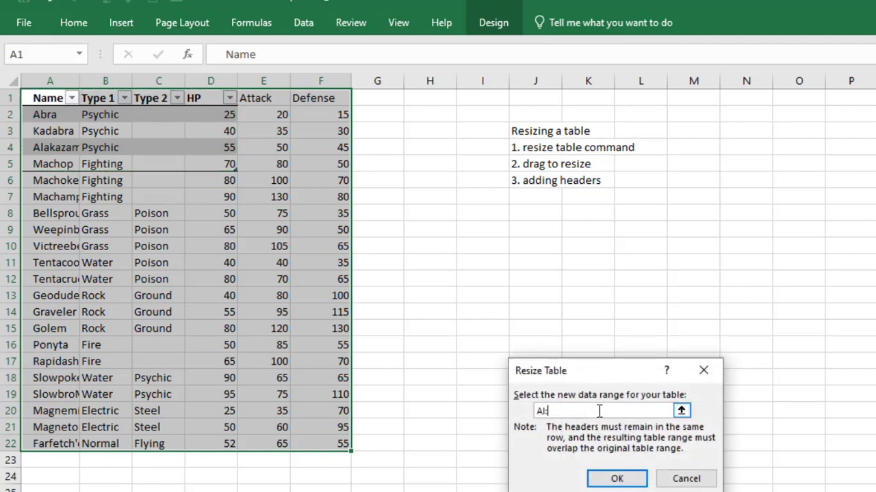
{"action": "type", "text": "F22"}
{"action": "left_click", "coordinate": [595, 481]}
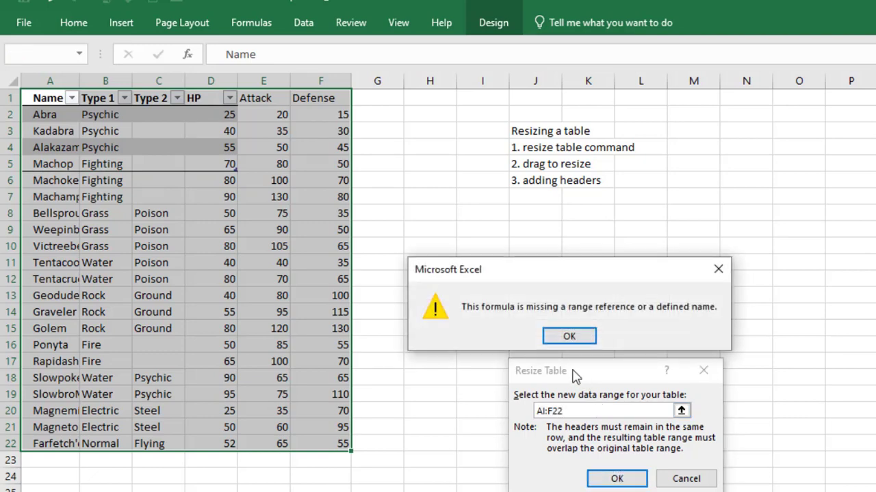
{"action": "left_click", "coordinate": [569, 337]}
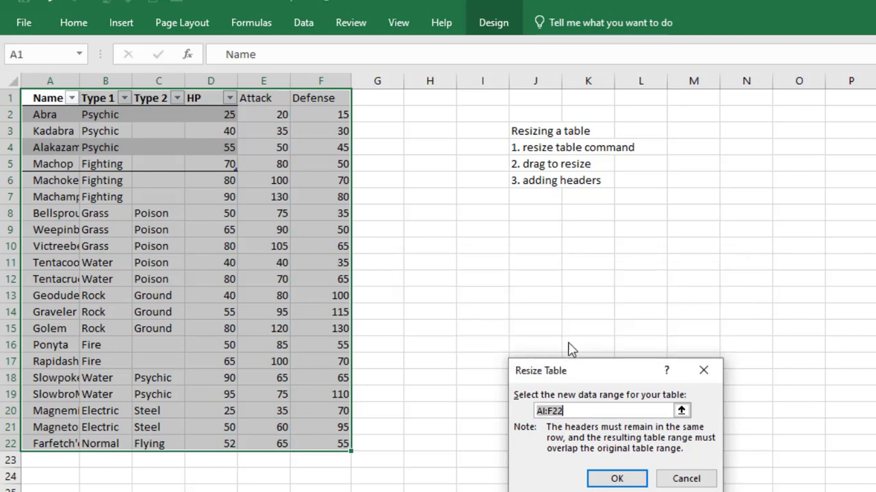
Make the range absolute as $A$1:$F$22 and confirm the resize
{"action": "left_click", "coordinate": [538, 413]}
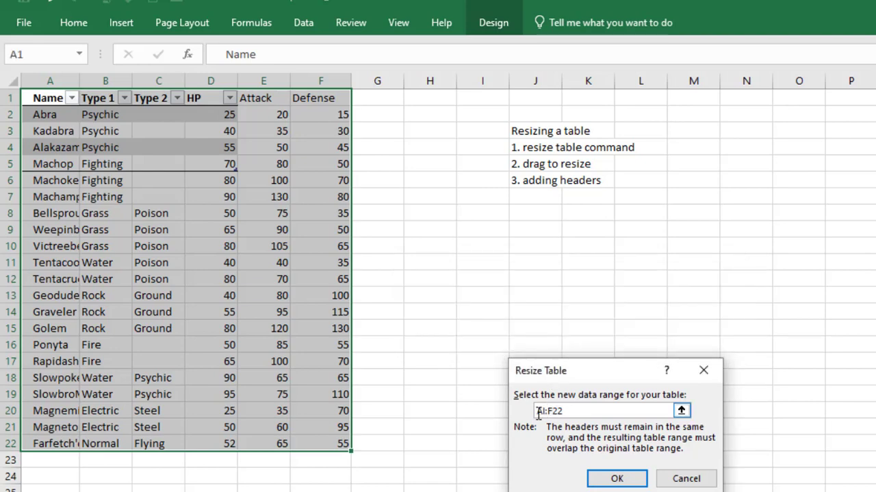
{"action": "type", "text": "$"}
{"action": "left_click", "coordinate": [548, 412]}
{"action": "type", "text": "$"}
{"action": "left_click", "coordinate": [558, 412]}
{"action": "type", "text": "$F$"}
{"action": "left_click", "coordinate": [567, 413]}
{"action": "type", "text": "$"}
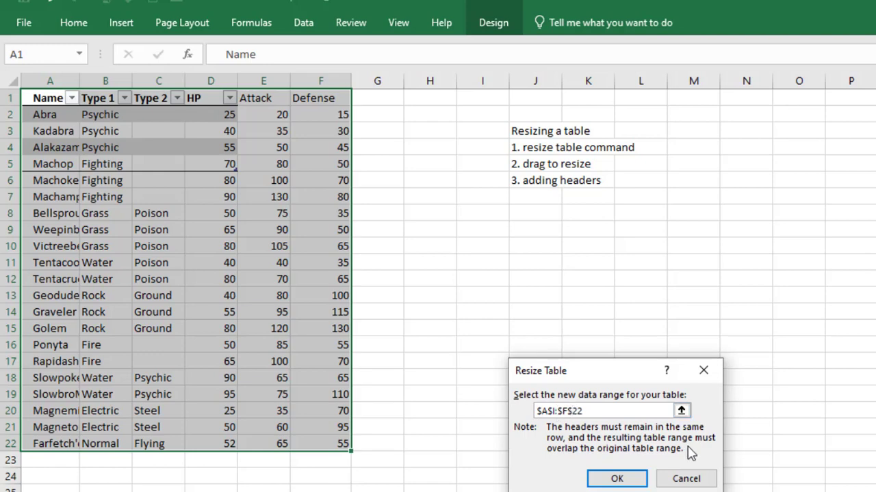
{"action": "left_click", "coordinate": [616, 479]}
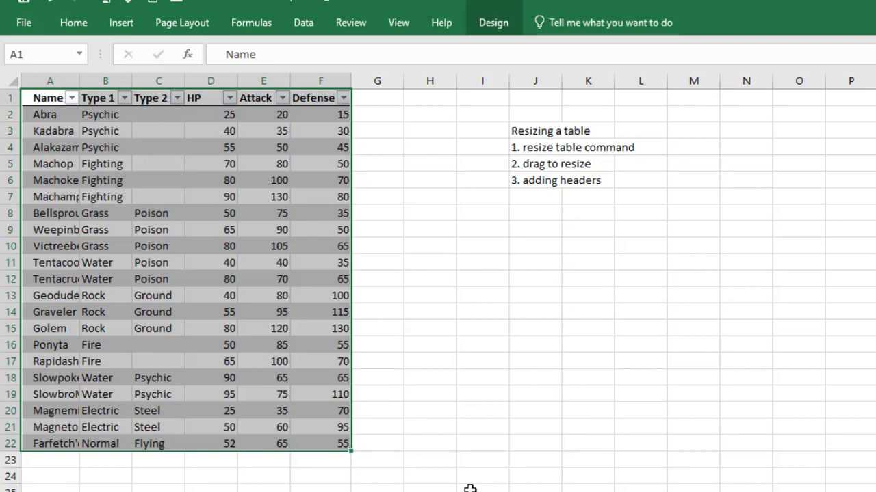
{"action": "key", "text": "ctrl+z"}
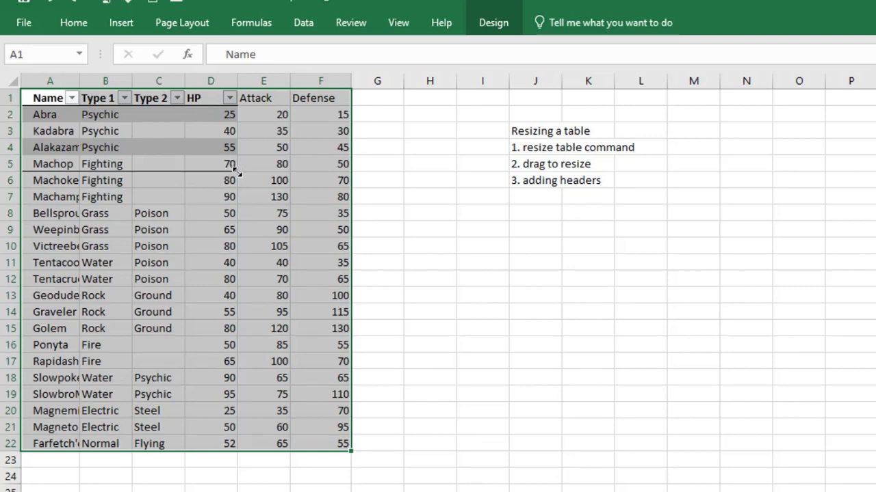
{"action": "left_click_drag", "start_coordinate": [235, 168], "coordinate": [341, 456]}
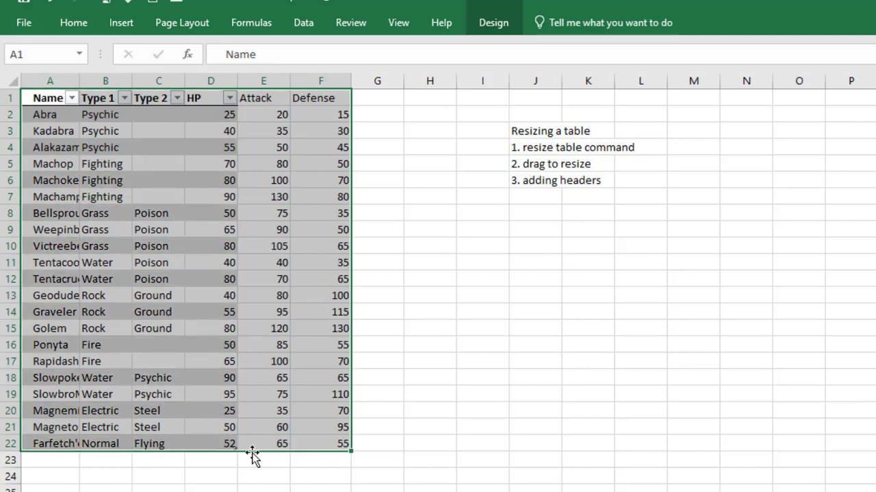
{"action": "left_click_drag", "start_coordinate": [235, 448], "coordinate": [343, 454]}
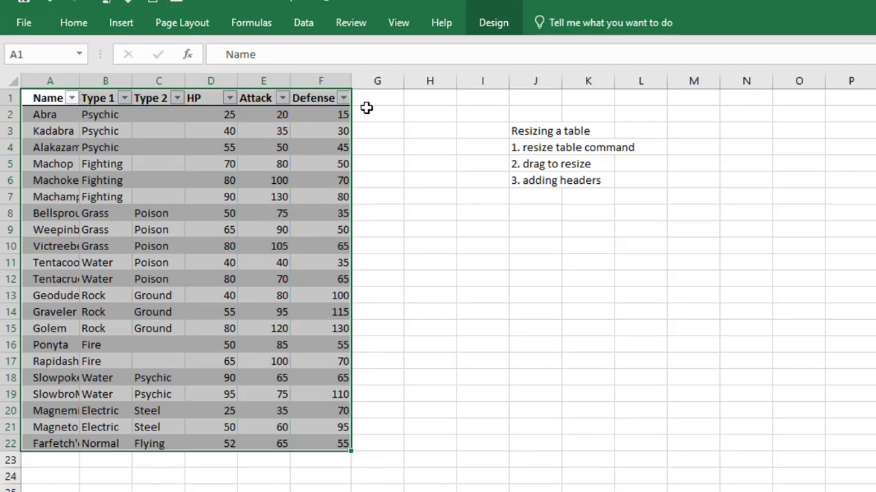
{"action": "left_click", "coordinate": [71, 100]}
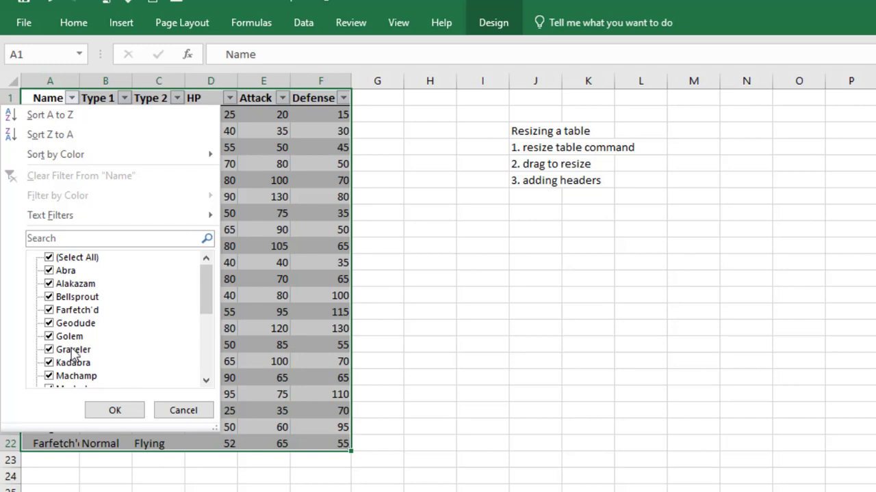
{"action": "left_click", "coordinate": [206, 383]}
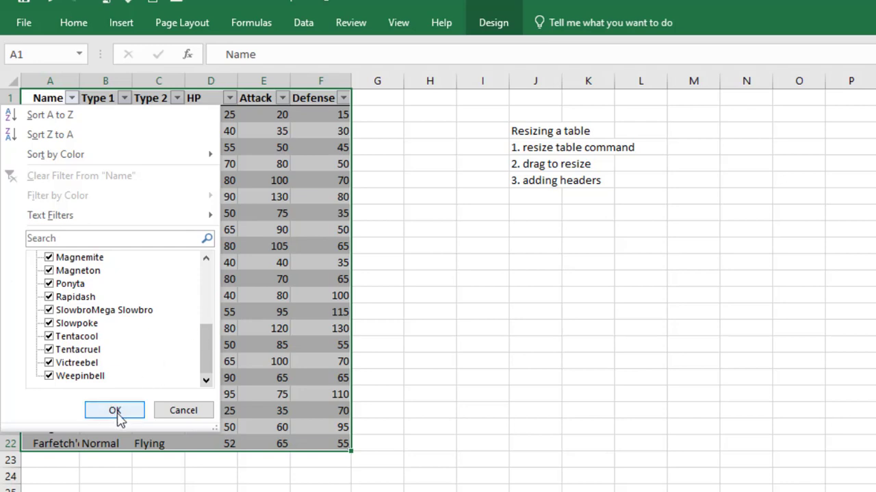
{"action": "left_click", "coordinate": [115, 411]}
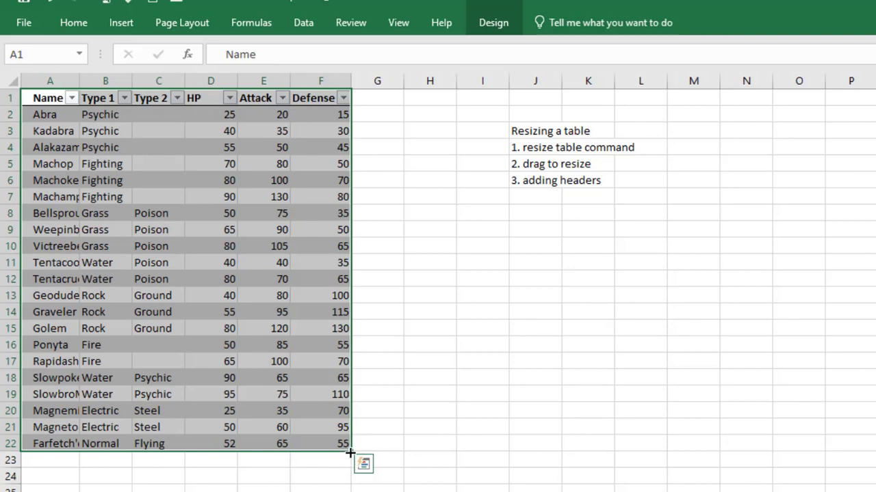
Undo a trial shrink, then drag the table's corner out to A1:H22
{"action": "left_click_drag", "start_coordinate": [347, 452], "coordinate": [211, 156]}
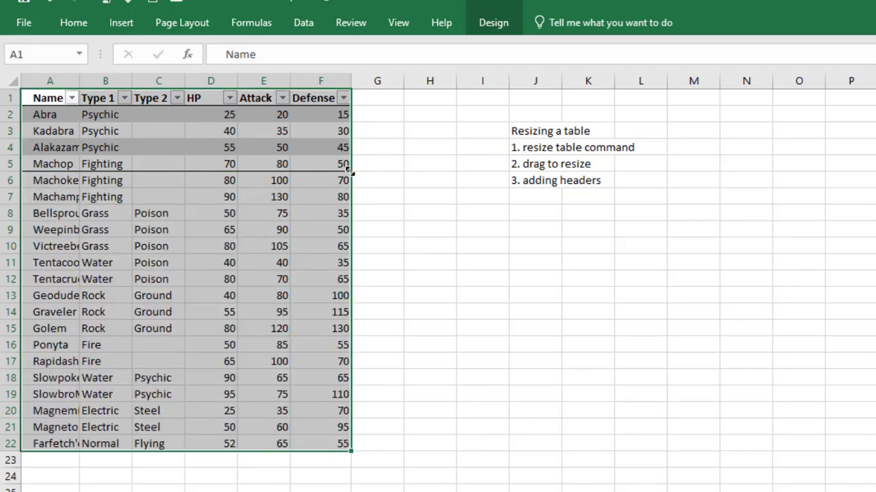
{"action": "left_click_drag", "start_coordinate": [347, 170], "coordinate": [255, 165]}
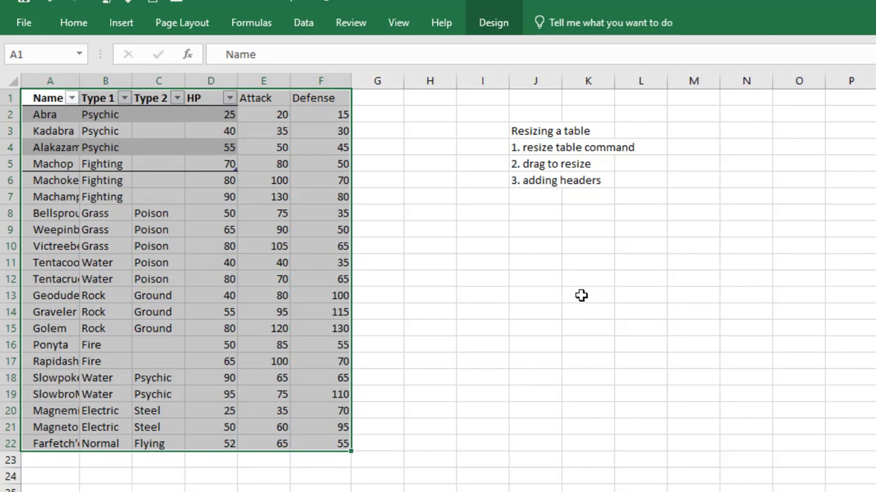
{"action": "key", "text": "ctrl+z"}
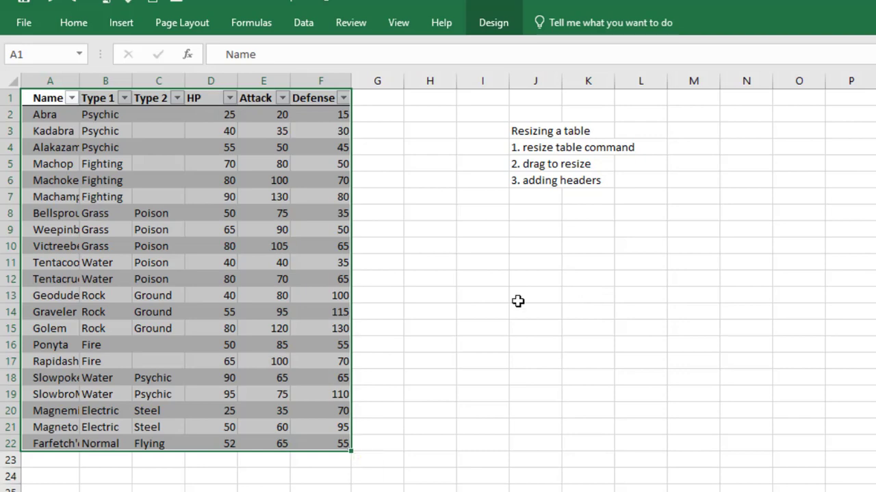
{"action": "left_click_drag", "start_coordinate": [350, 448], "coordinate": [458, 469]}
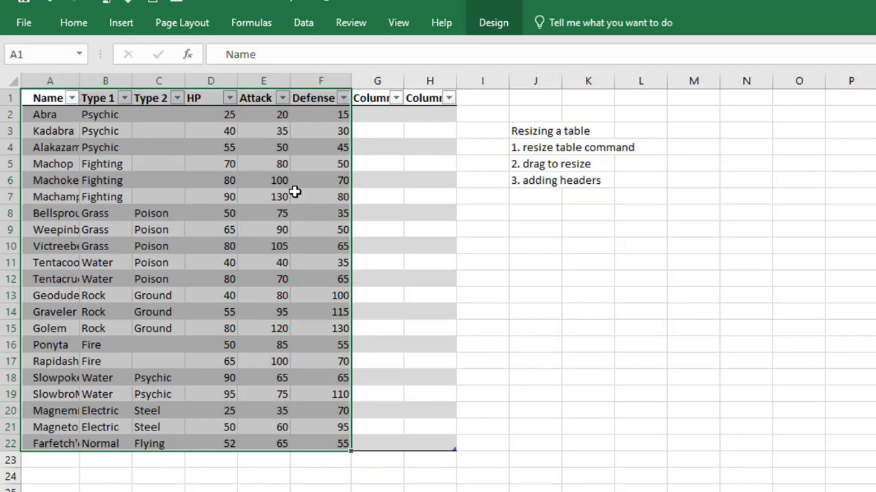
Rename the G1 header from Column1 to Choice
{"action": "left_click", "coordinate": [376, 98]}
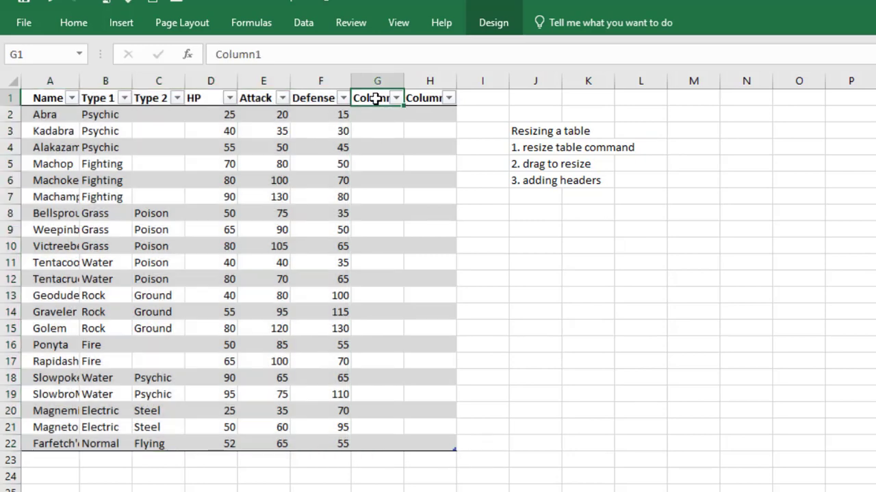
{"action": "double_click", "coordinate": [376, 98]}
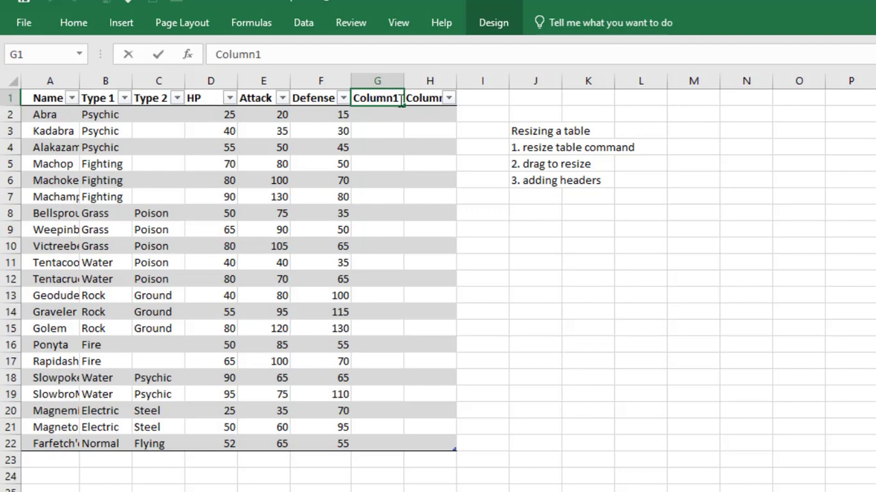
{"action": "left_click", "coordinate": [402, 100]}
{"action": "key", "text": "BackSpace"}
{"action": "key", "text": "BackSpace"}
{"action": "key", "text": "BackSpace"}
{"action": "key", "text": "BackSpace"}
{"action": "key", "text": "BackSpace"}
{"action": "key", "text": "BackSpace"}
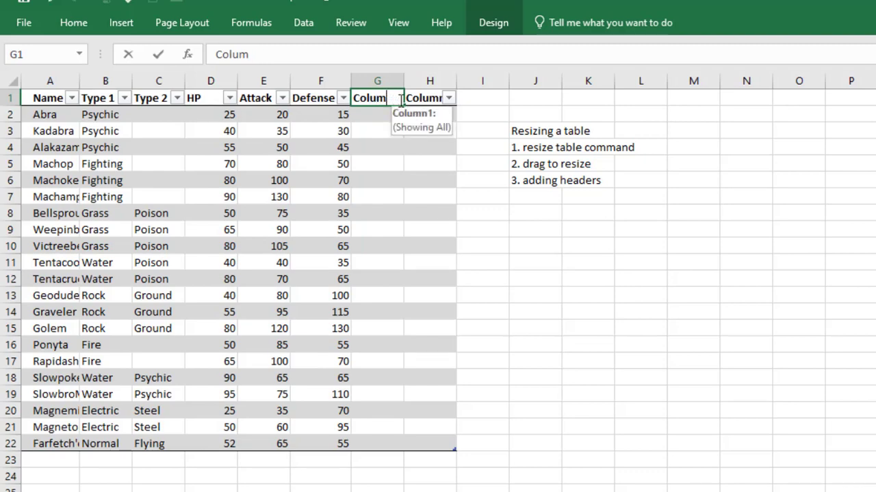
{"action": "type", "text": "hoice"}
{"action": "key", "text": "Return"}
Rename the H1 header from Column2 to Duty
{"action": "double_click", "coordinate": [431, 101]}
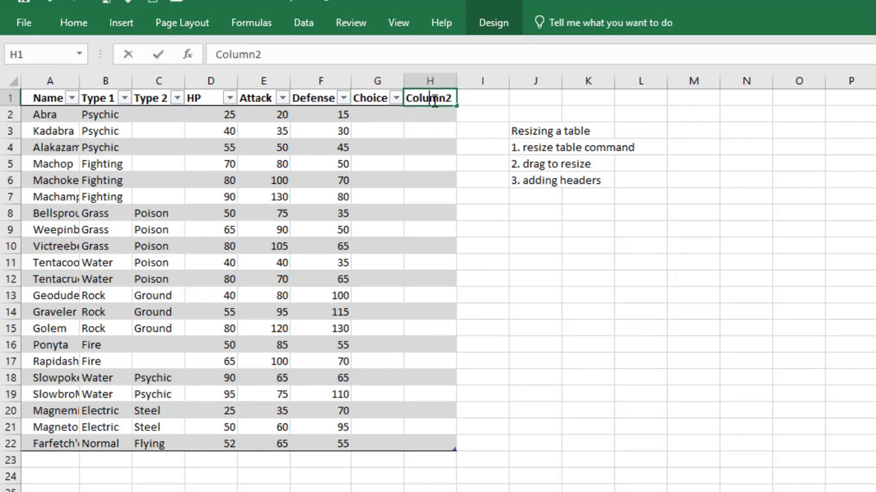
{"action": "key", "text": "Right"}
{"action": "key", "text": "Right"}
{"action": "key", "text": "Right"}
{"action": "key", "text": "BackSpace"}
{"action": "key", "text": "BackSpace"}
{"action": "key", "text": "BackSpace"}
{"action": "key", "text": "BackSpace"}
{"action": "key", "text": "BackSpace"}
{"action": "key", "text": "BackSpace"}
{"action": "key", "text": "BackSpace"}
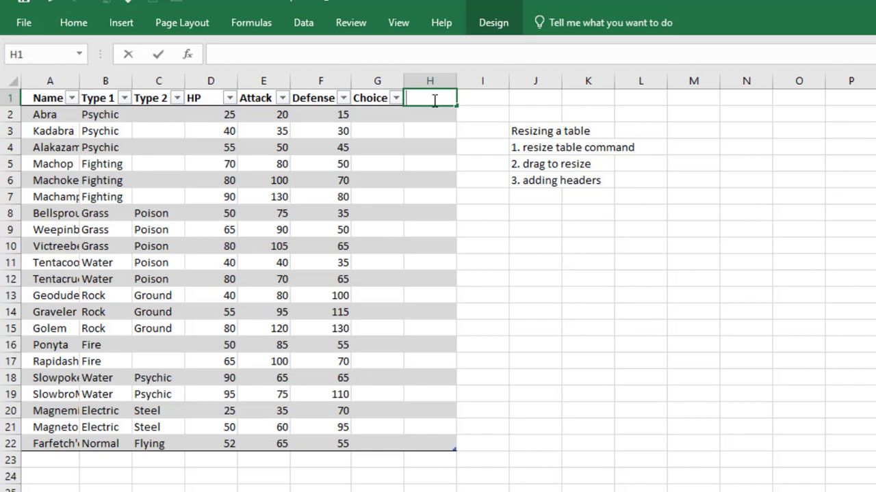
{"action": "type", "text": "Duty"}
{"action": "key", "text": "Return"}
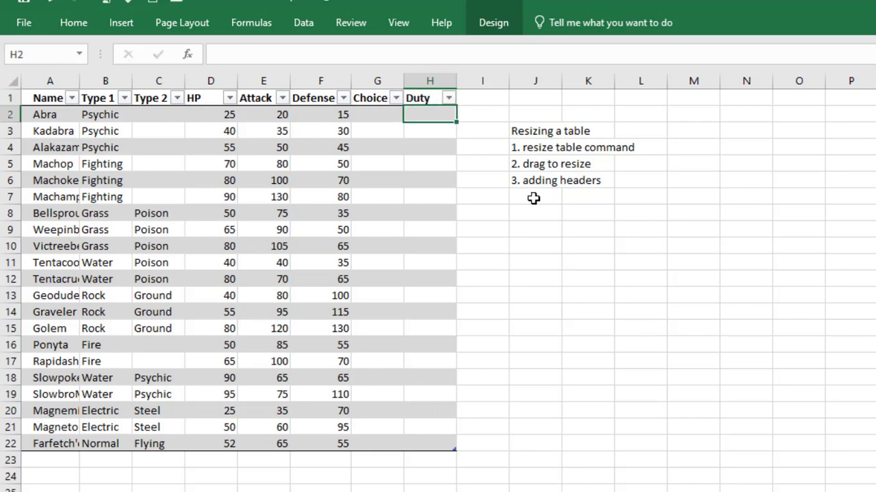
Enter 13, 45 and 20 in the Choice cells G2:G4
{"action": "left_click", "coordinate": [494, 268]}
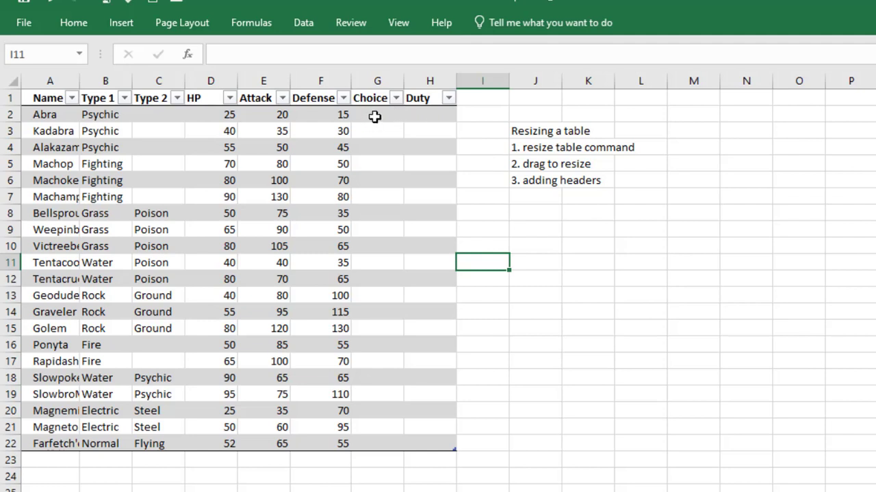
{"action": "left_click", "coordinate": [384, 115]}
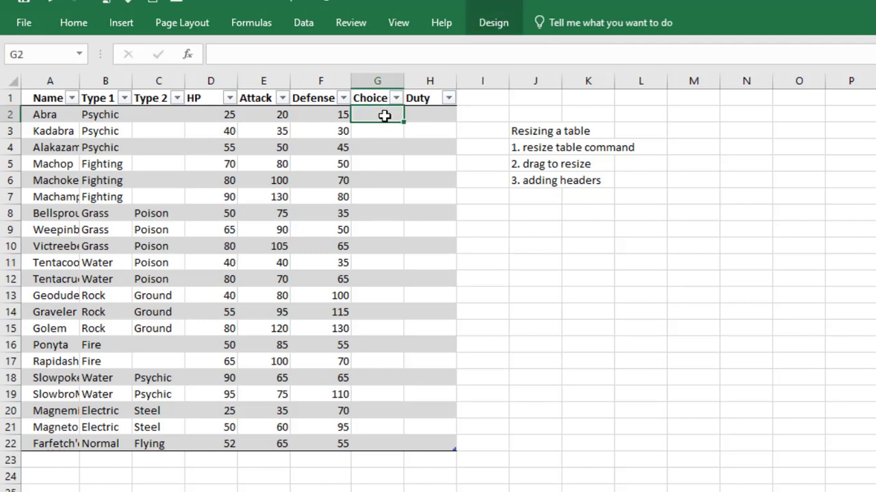
{"action": "type", "text": "13"}
{"action": "key", "text": "Return"}
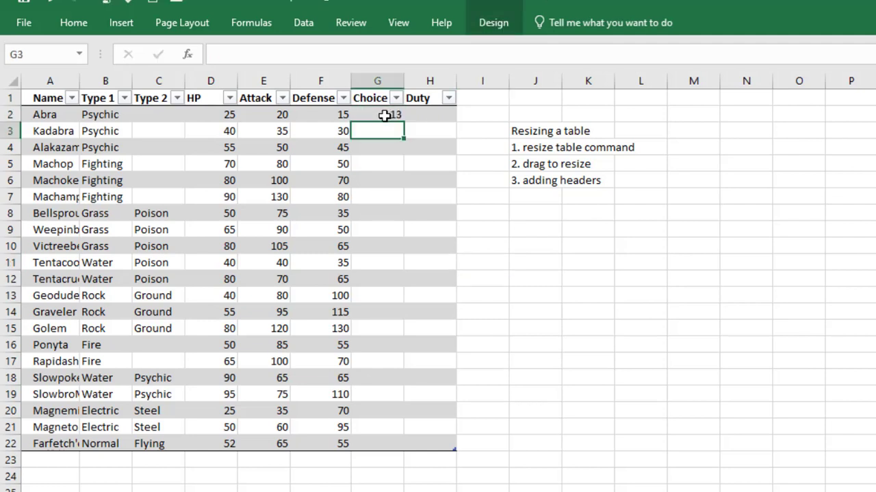
{"action": "type", "text": "45"}
{"action": "key", "text": "Return"}
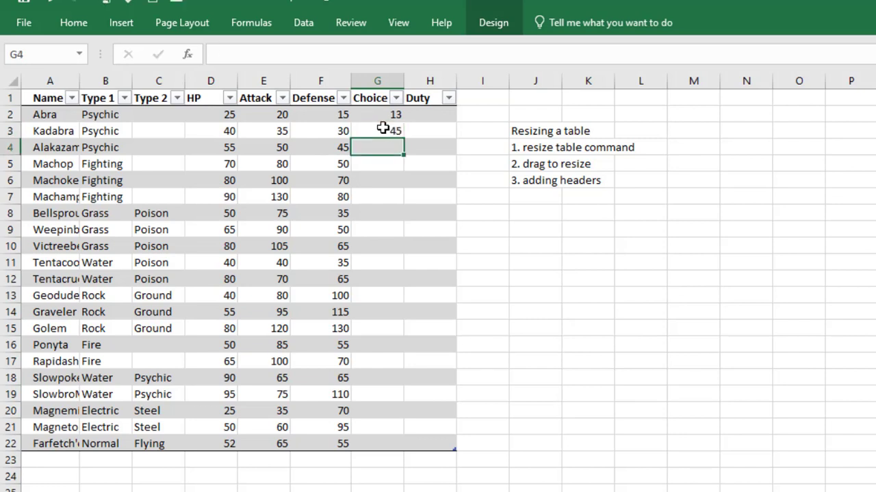
{"action": "type", "text": "20"}
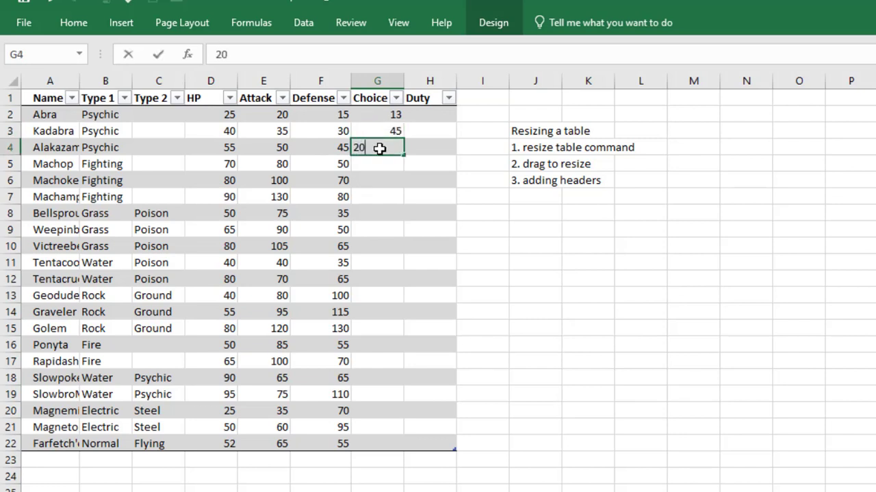
{"action": "key", "text": "Return"}
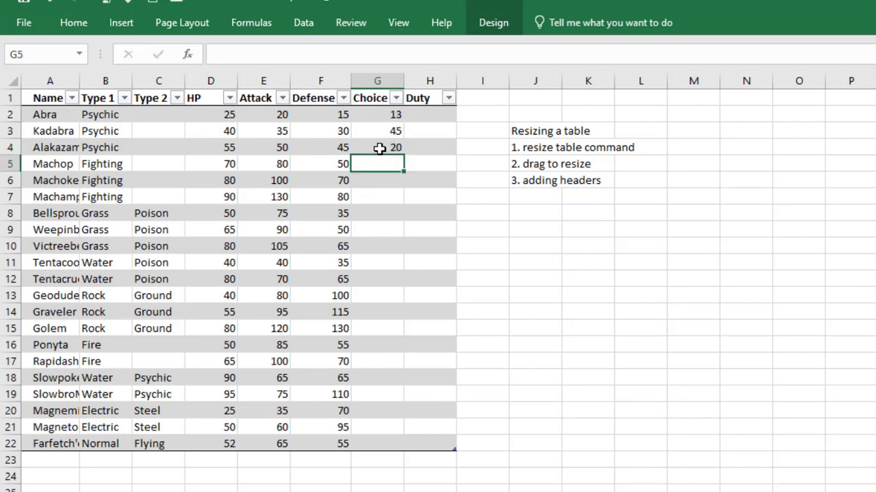
Enter yes, no, yes, no in the Duty cells H2:H5
{"action": "left_click", "coordinate": [435, 114]}
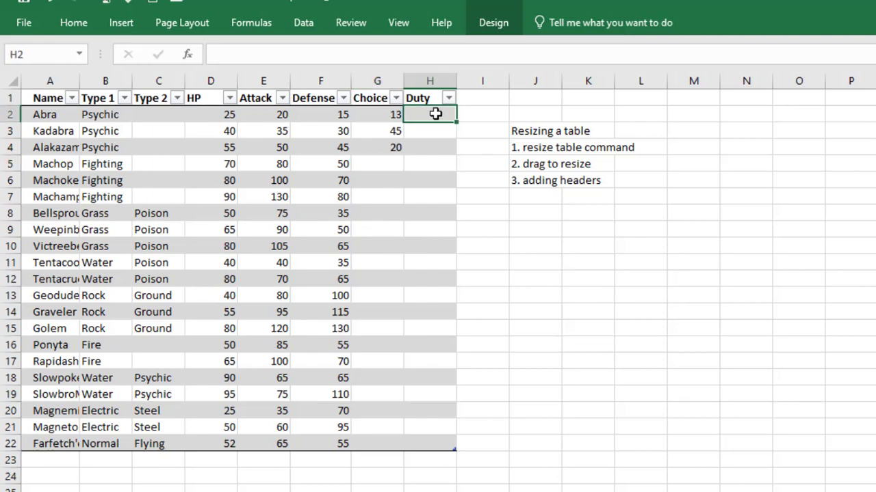
{"action": "type", "text": "yes"}
{"action": "key", "text": "Return"}
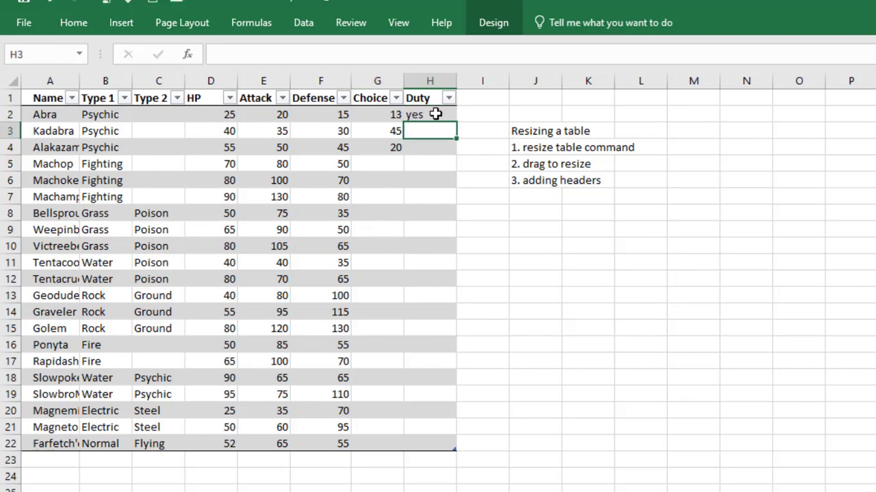
{"action": "type", "text": "no"}
{"action": "key", "text": "Return"}
{"action": "type", "text": "yes"}
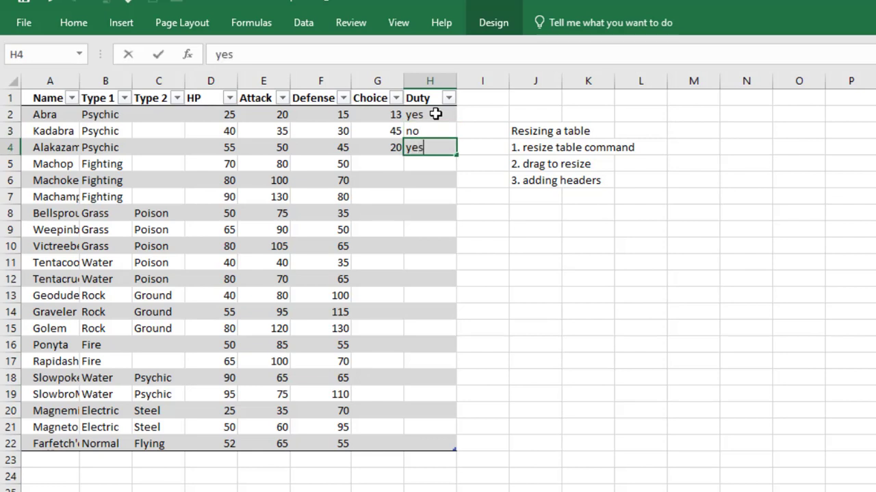
{"action": "key", "text": "Return"}
{"action": "type", "text": "no"}
{"action": "left_click", "coordinate": [736, 295]}
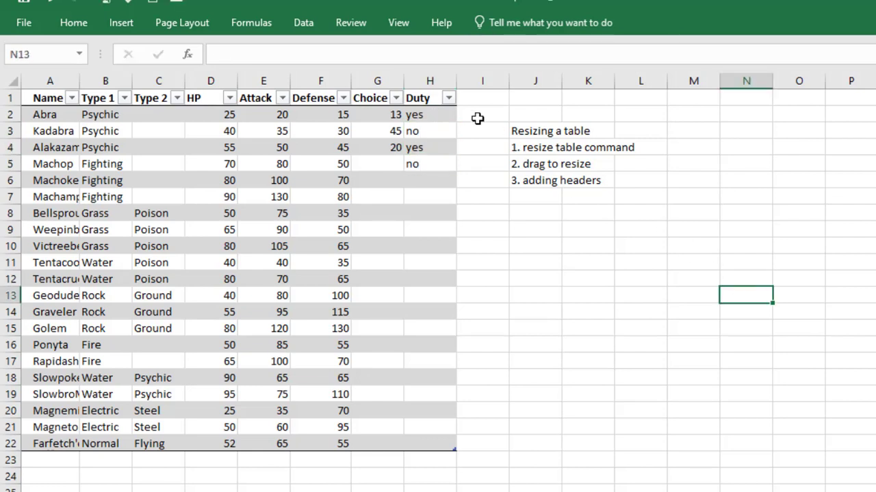
{"action": "left_click", "coordinate": [449, 98]}
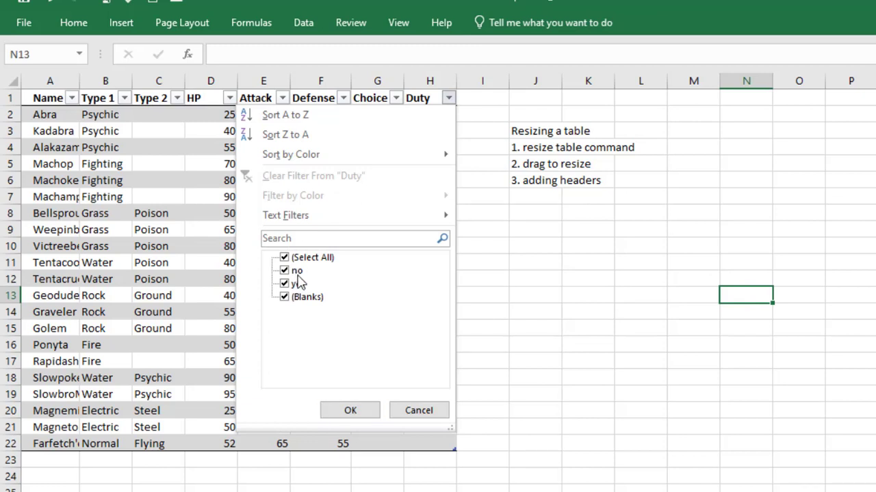
{"action": "key", "text": "Escape"}
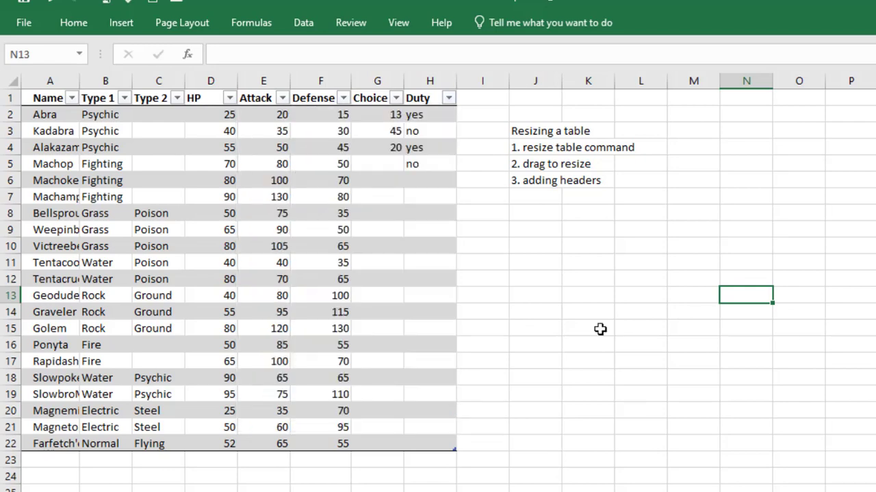
{"action": "left_click", "coordinate": [395, 98]}
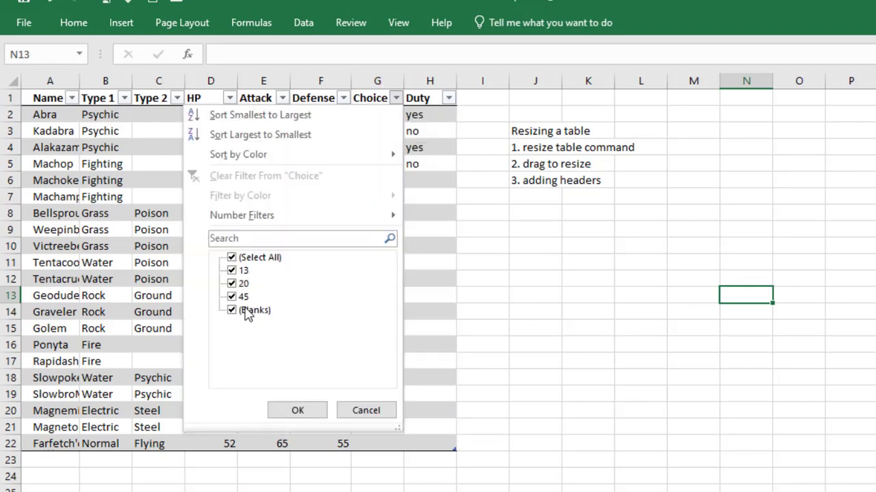
{"action": "key", "text": "Escape"}
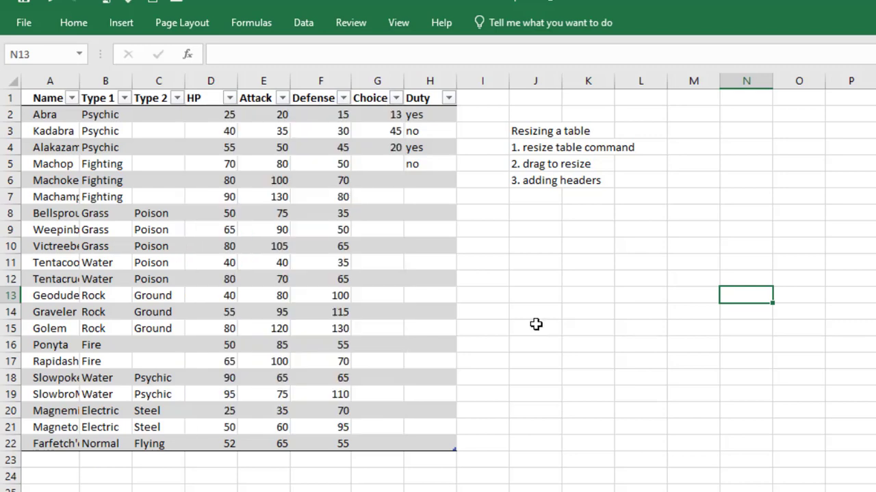